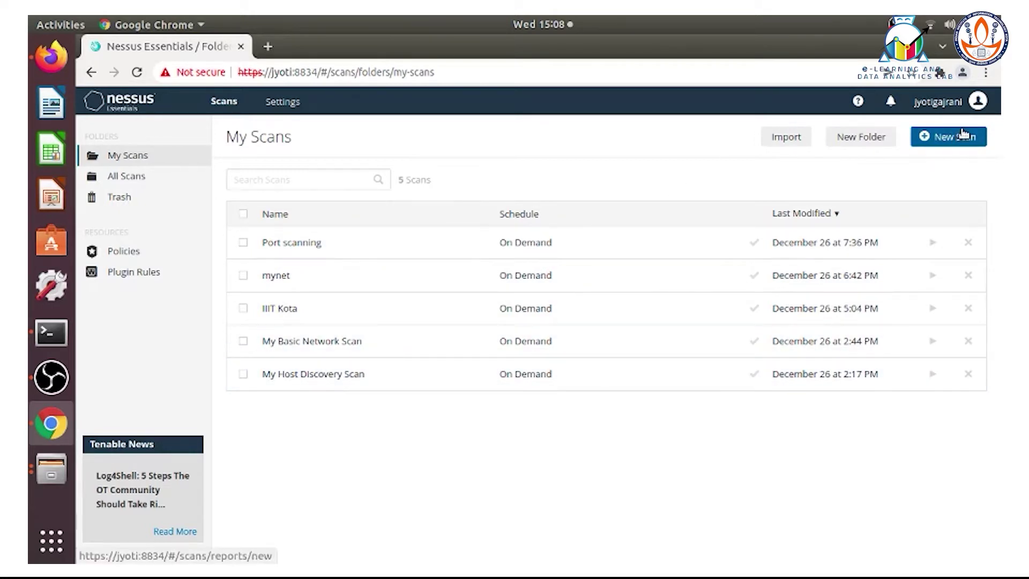
- Start a new scan, browse the available scan templates and choose the Basic Network Scan template
{"action": "left_click", "coordinate": [958, 137]}
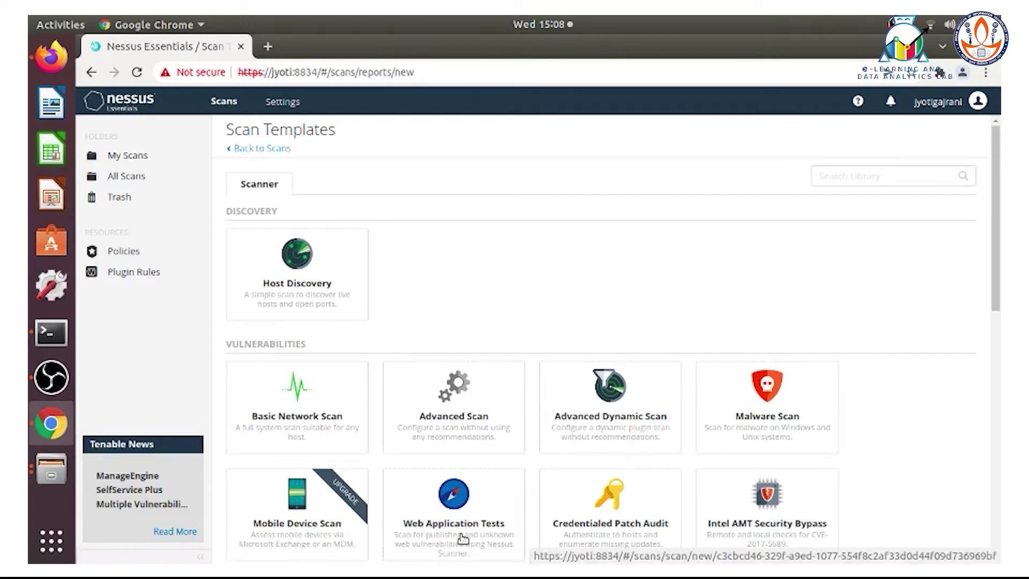
{"action": "scroll", "coordinate": [464, 532], "scroll_direction": "down", "scroll_amount": 3}
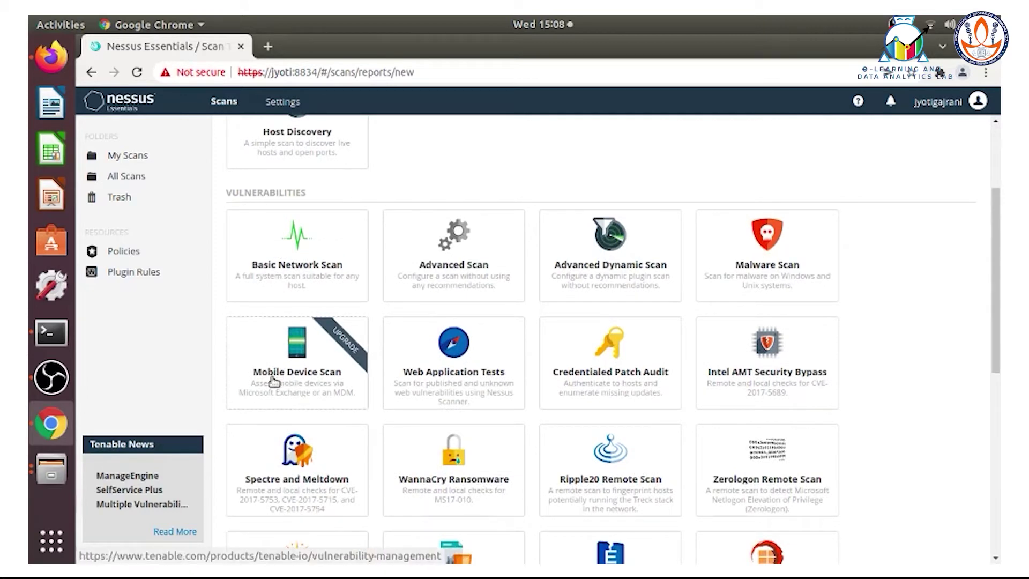
{"action": "scroll", "coordinate": [274, 382], "scroll_direction": "down", "scroll_amount": 8}
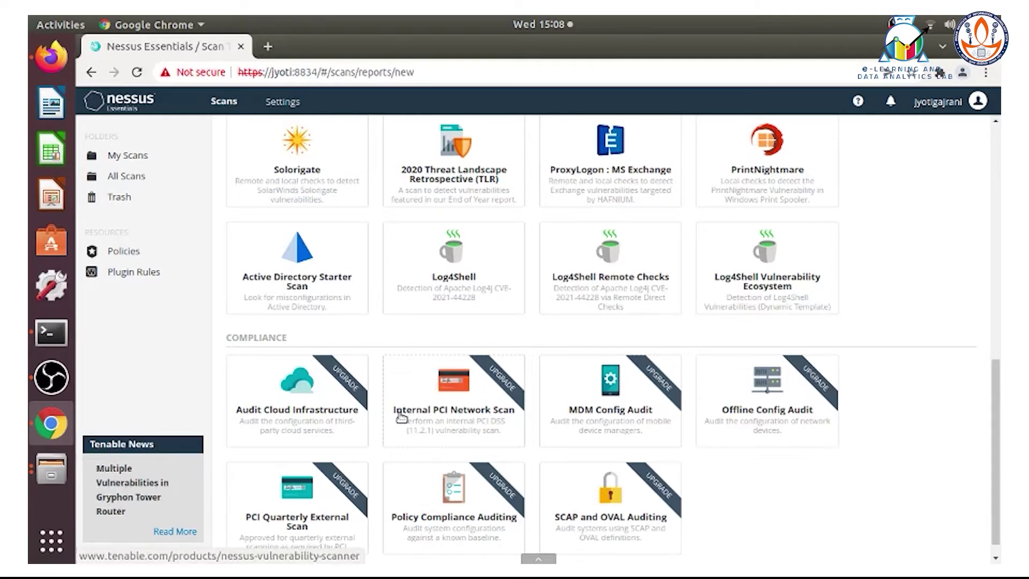
{"action": "scroll", "coordinate": [401, 418], "scroll_direction": "up", "scroll_amount": 5}
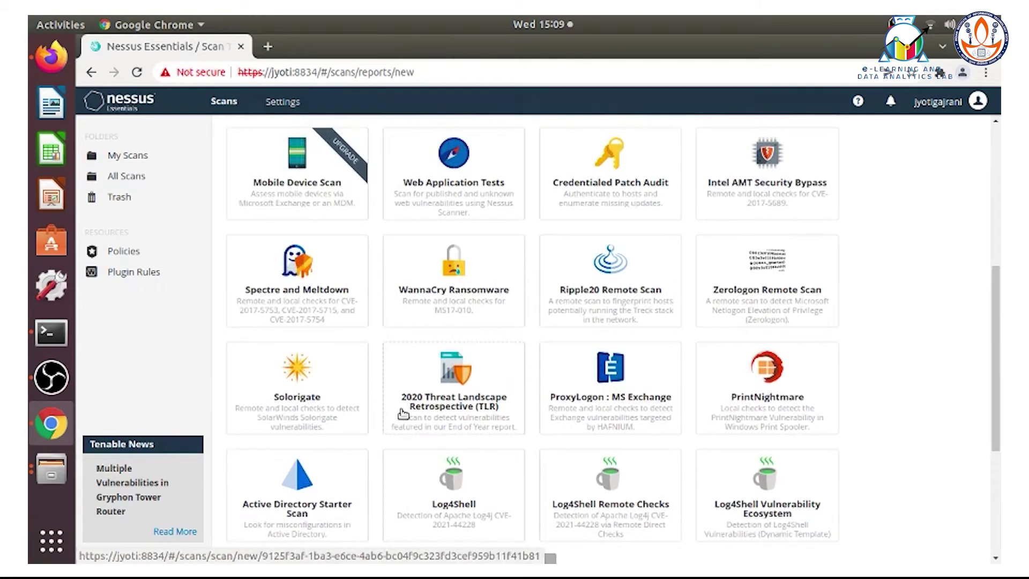
{"action": "scroll", "coordinate": [400, 418], "scroll_direction": "up", "scroll_amount": 7}
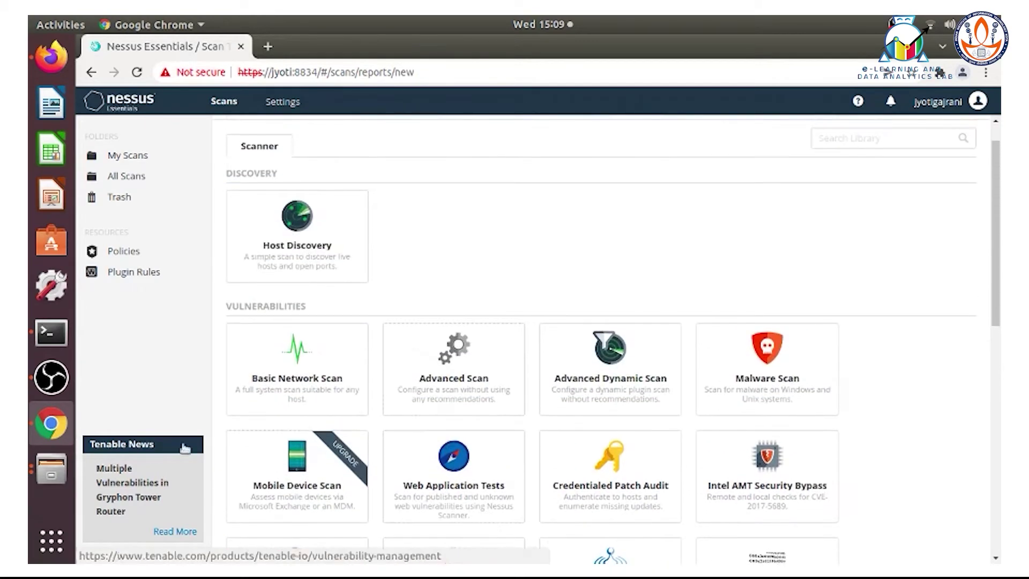
{"action": "left_click", "coordinate": [299, 373]}
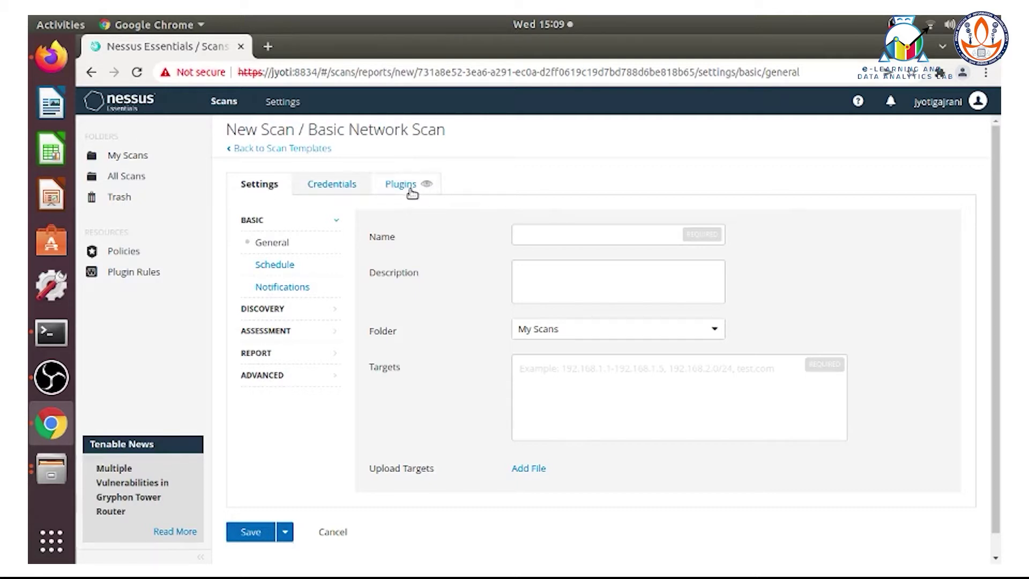
- Name the new scan "ecajmer scan" and leave its description empty
{"action": "left_click", "coordinate": [533, 232]}
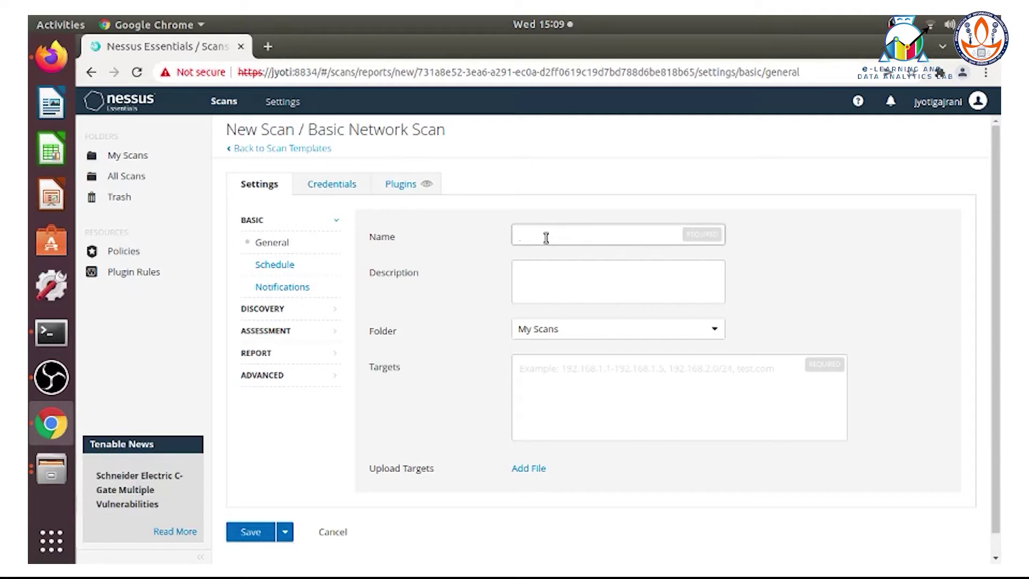
{"action": "type", "text": "ecajmer s"}
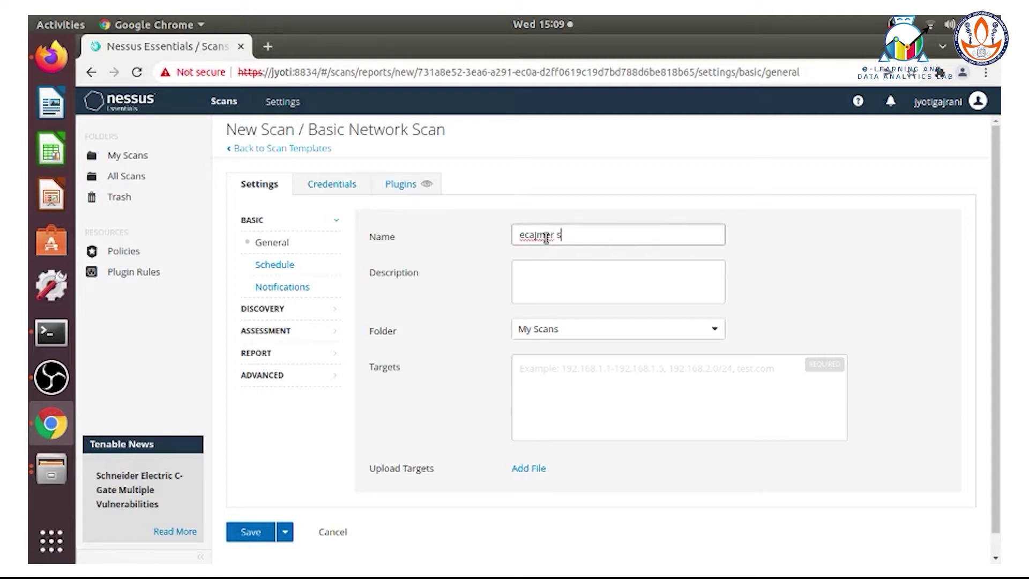
{"action": "type", "text": "can"}
{"action": "left_click", "coordinate": [562, 292]}
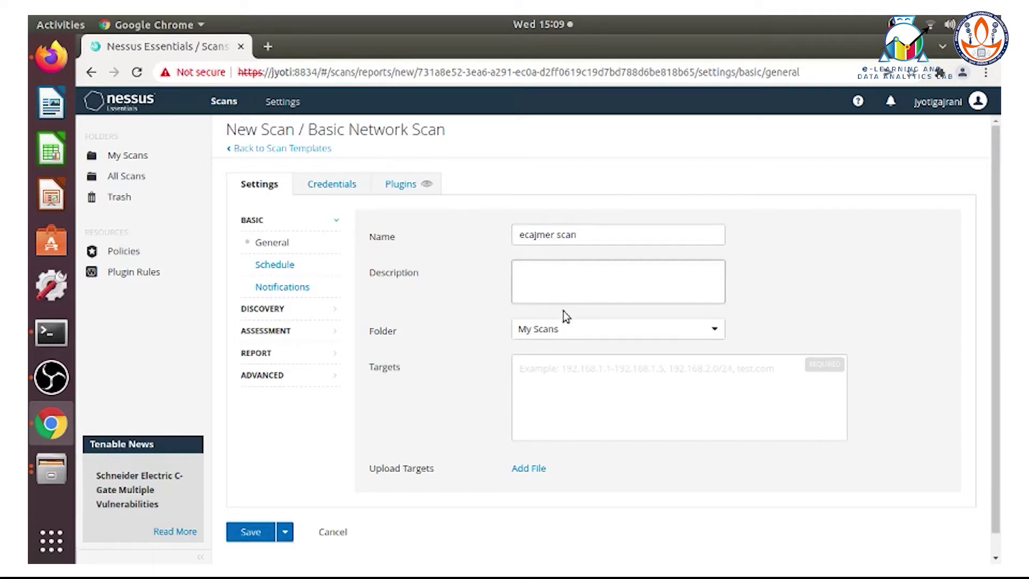
- Enter the IP address range 192.168.29.32-192.168.29.38 as the scan's targets
{"action": "left_click", "coordinate": [555, 368]}
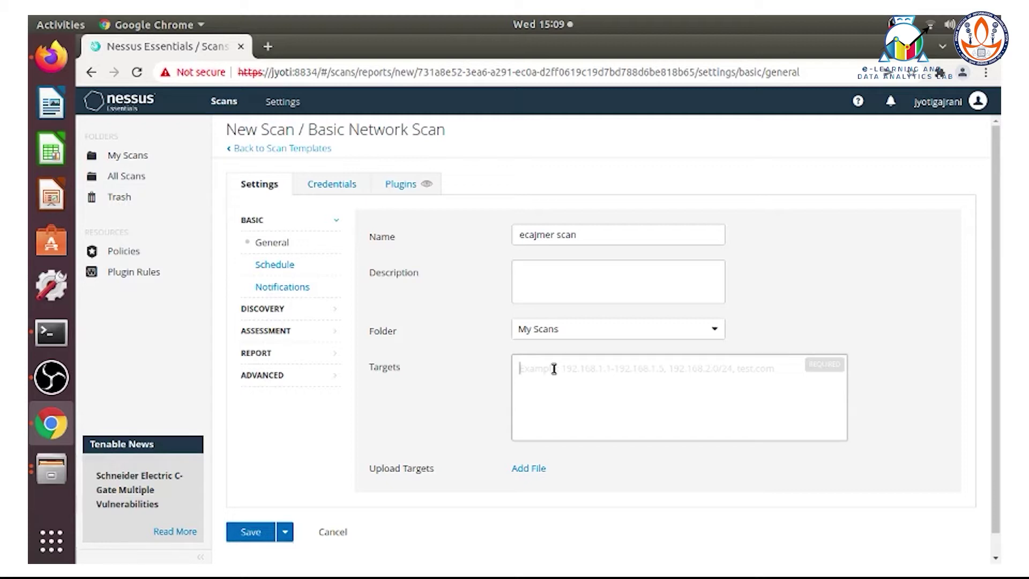
{"action": "type", "text": "192"}
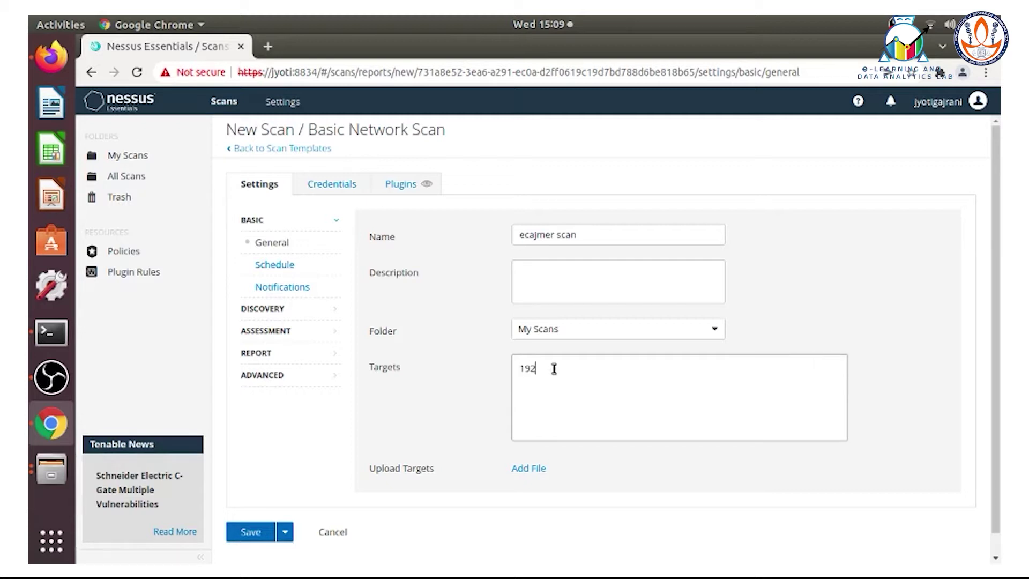
{"action": "type", "text": ".1"}
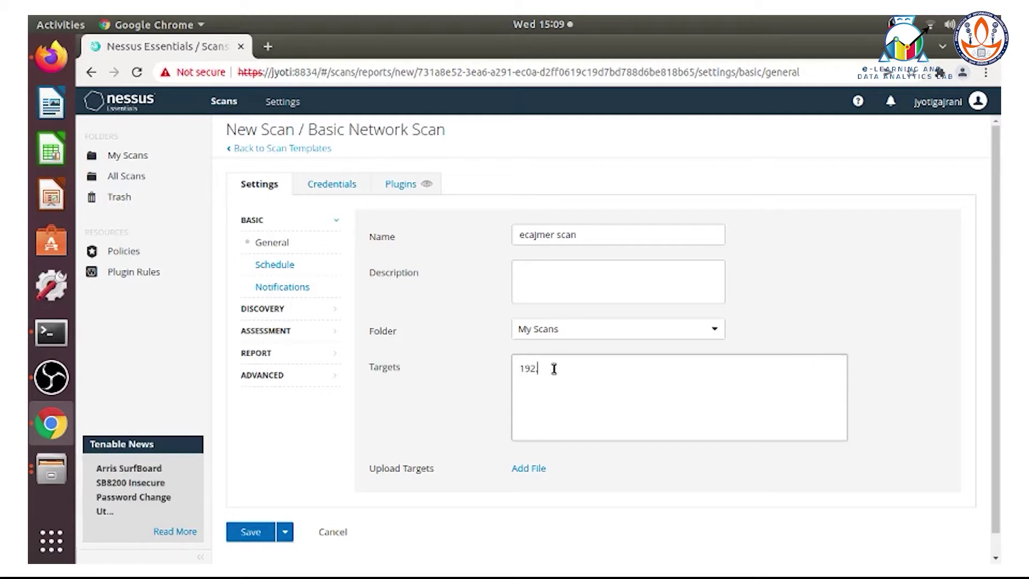
{"action": "type", "text": "68.29.32-192.168.29.38"}
- Replace the target range with the subnet 192.168.29.0/24
{"action": "double_click", "coordinate": [592, 373]}
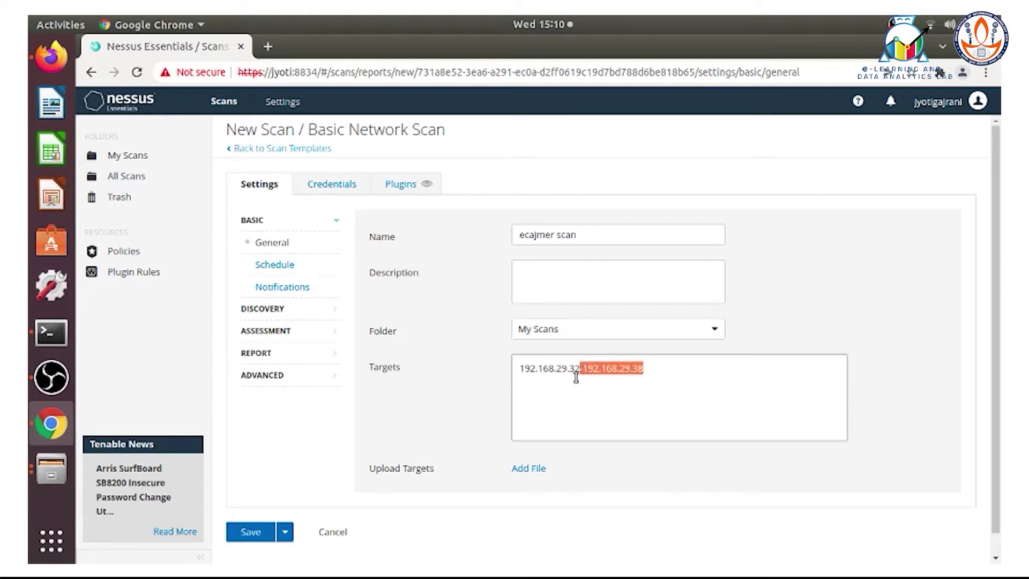
{"action": "key", "text": "BackSpace"}
{"action": "key", "text": "BackSpace"}
{"action": "key", "text": "BackSpace"}
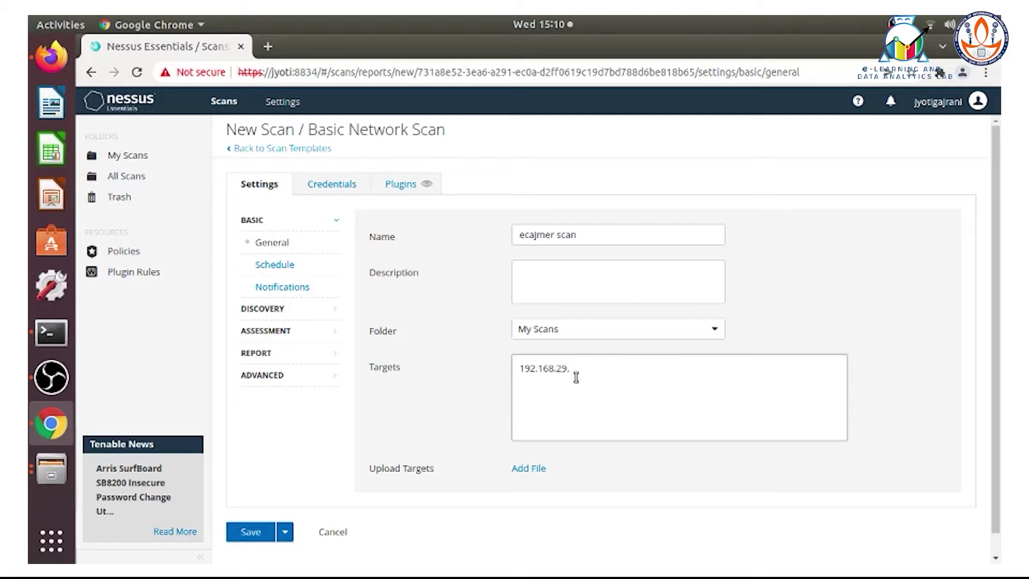
{"action": "type", "text": "0/24"}
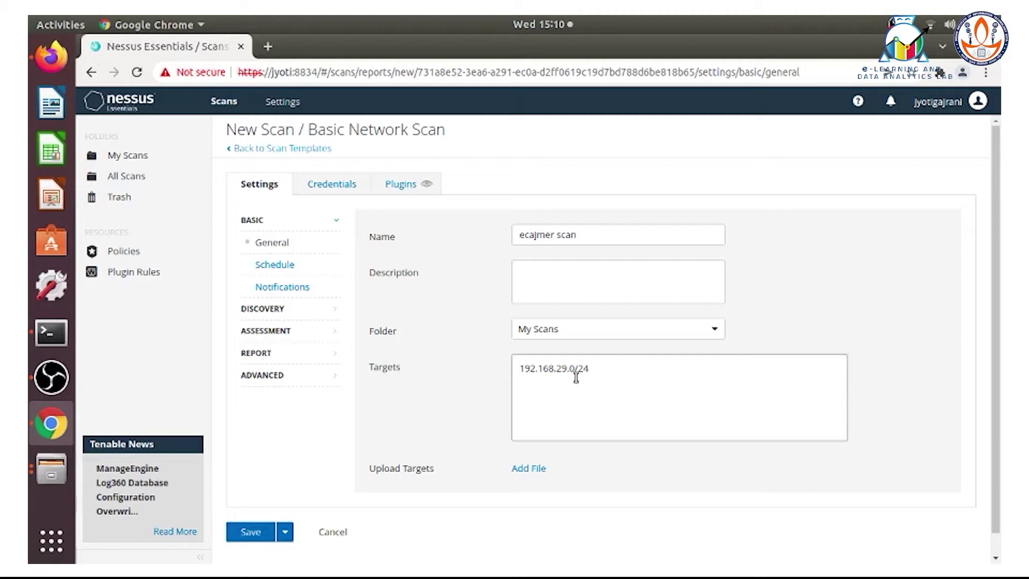
{"action": "key", "text": "ctrl+a"}
{"action": "type", "text": "www.ecajmer.ac.in"}
{"action": "left_click", "coordinate": [252, 533]}
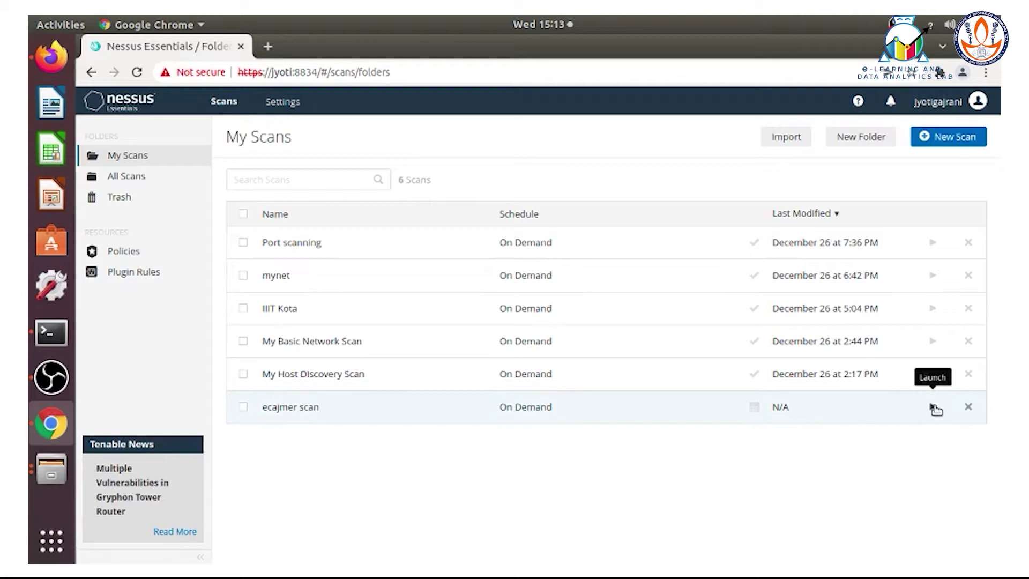
- Open the results of My Basic Network Scan and examine the host's vulnerability breakdown by severity
{"action": "left_click", "coordinate": [308, 342]}
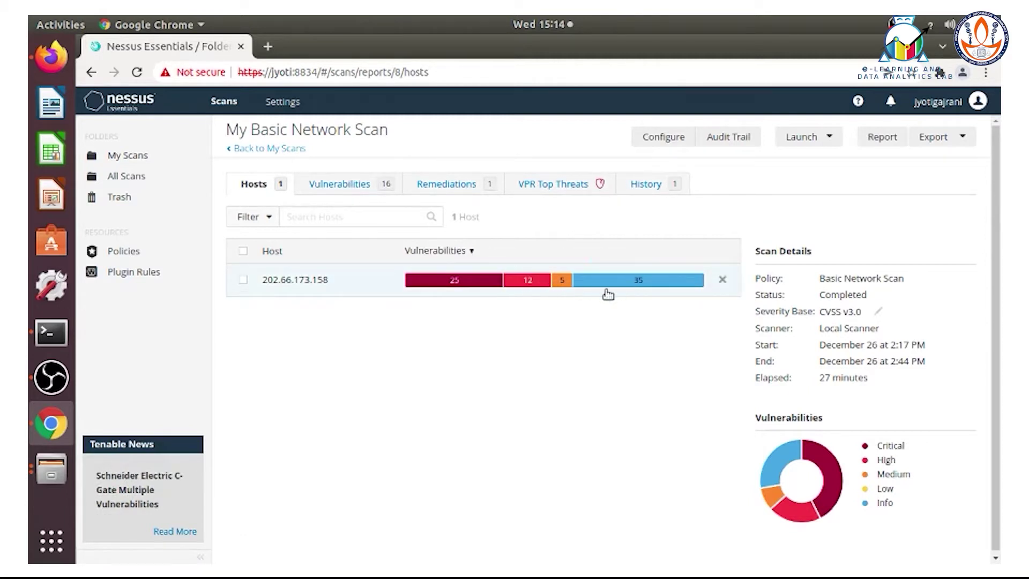
{"action": "mouse_move", "coordinate": [484, 284]}
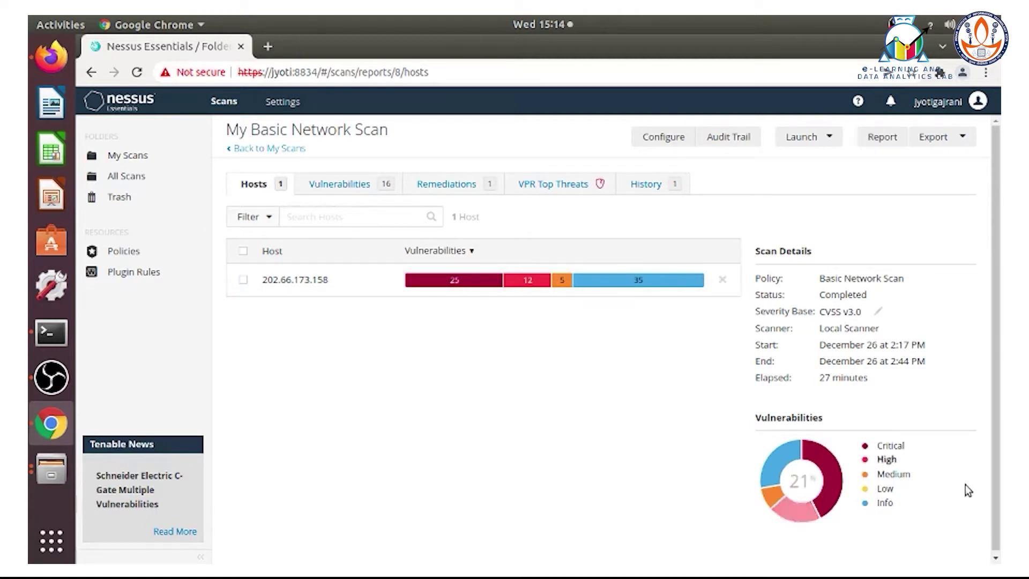
{"action": "mouse_move", "coordinate": [896, 446]}
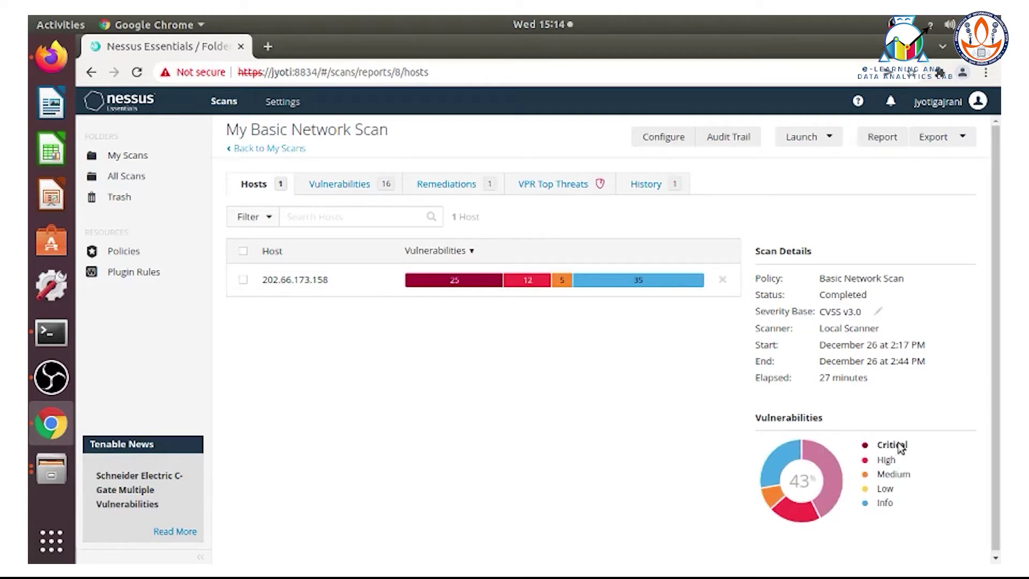
{"action": "mouse_move", "coordinate": [894, 478]}
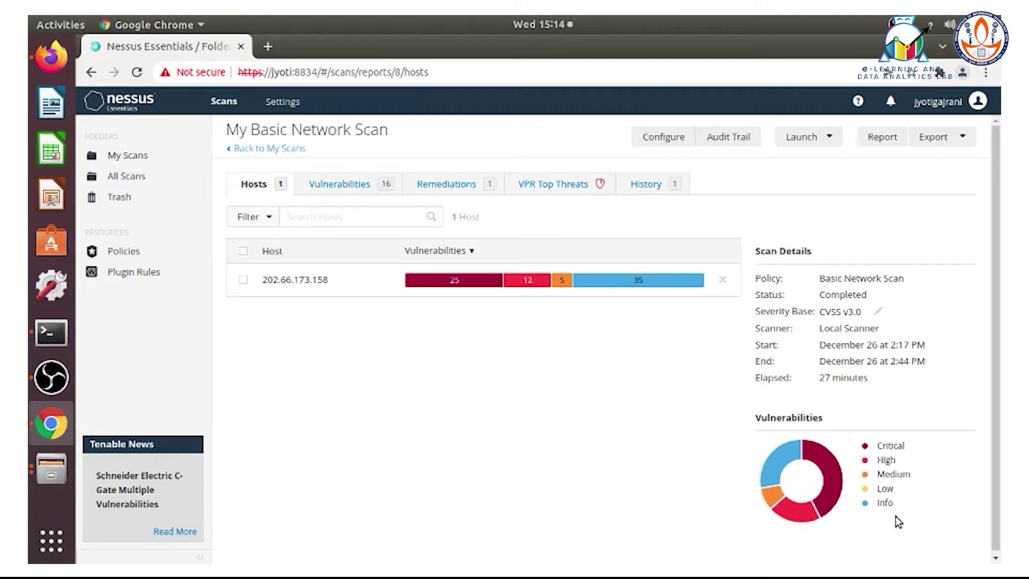
{"action": "mouse_move", "coordinate": [883, 500]}
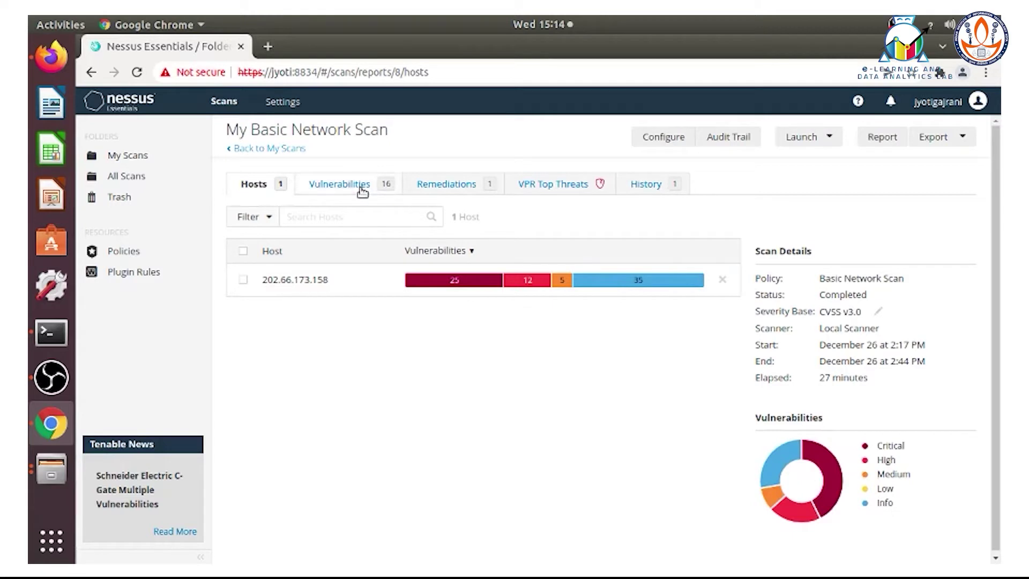
- Review the suggested PHP remediation and bring up the scan's VPR Top Threats
{"action": "left_click", "coordinate": [430, 186]}
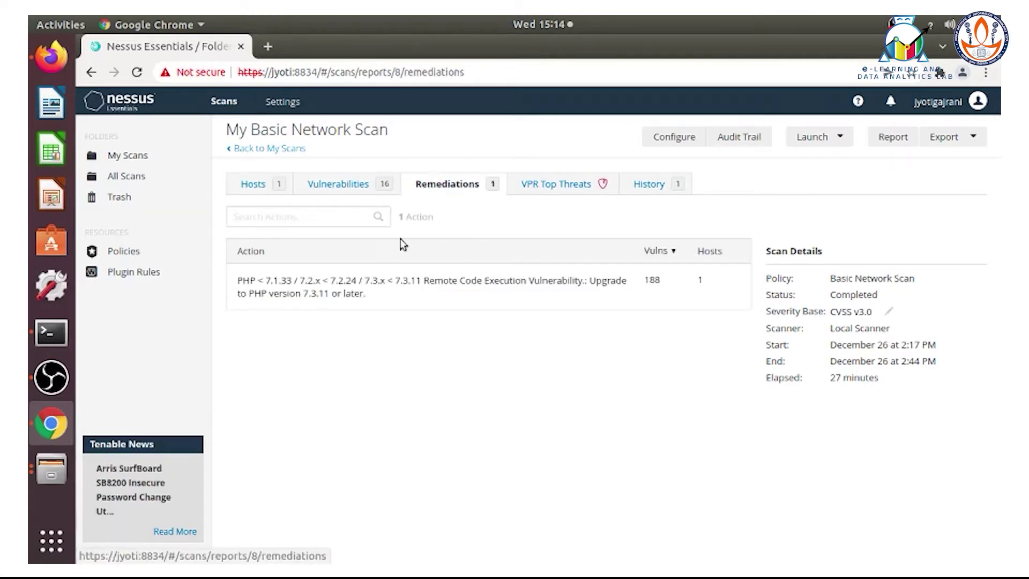
{"action": "mouse_move", "coordinate": [239, 280]}
{"action": "left_mouse_down"}
{"action": "mouse_move", "coordinate": [269, 278]}
{"action": "mouse_move", "coordinate": [237, 280]}
{"action": "left_mouse_up"}
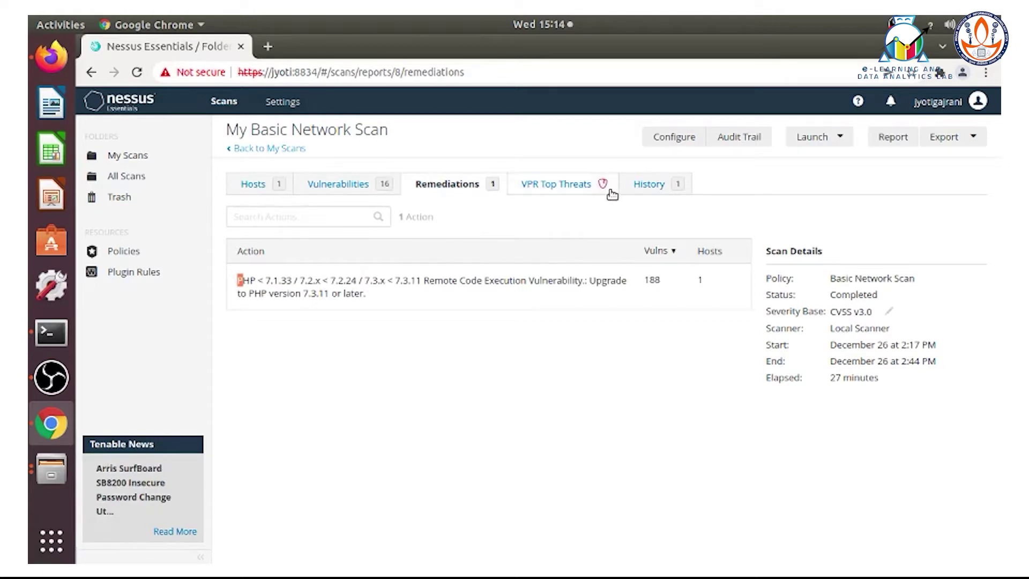
{"action": "left_click", "coordinate": [563, 185]}
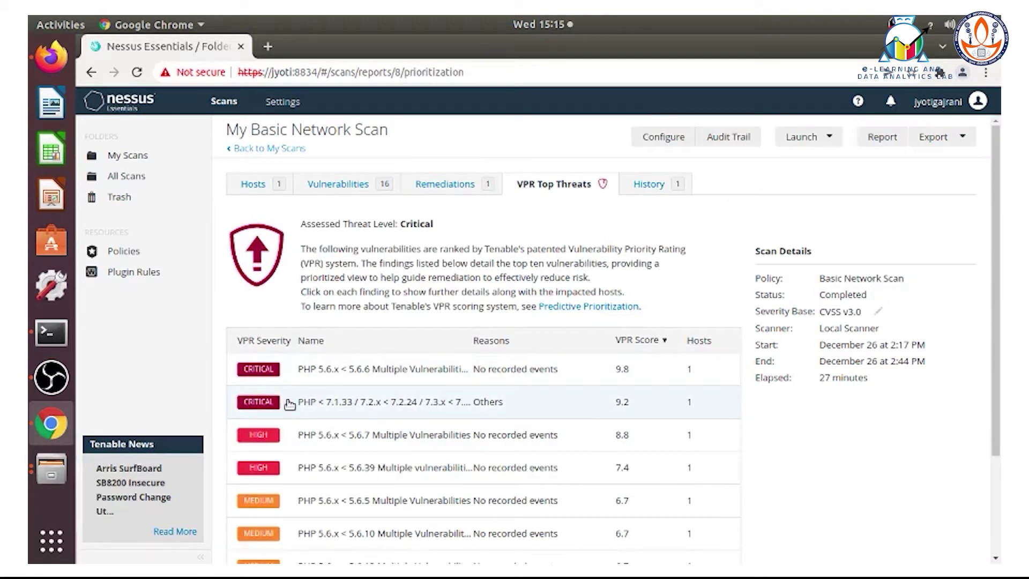
- Open the critical PHP 5.6.x < 5.6.6 finding and highlight "Multiple Vulnerabilities" in its title
{"action": "left_click", "coordinate": [326, 376]}
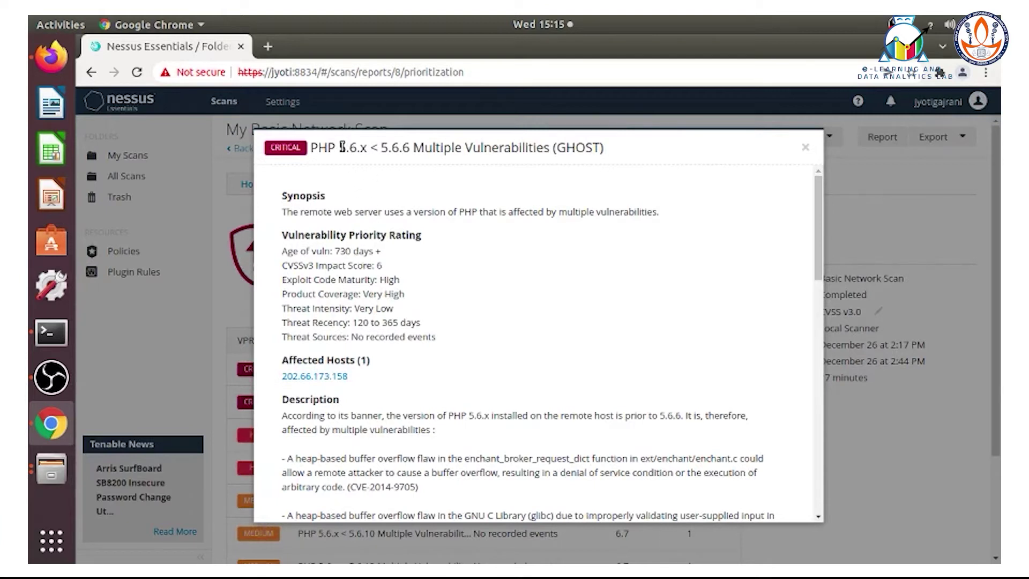
{"action": "left_click_drag", "start_coordinate": [346, 144], "coordinate": [357, 142]}
{"action": "left_click_drag", "start_coordinate": [358, 143], "coordinate": [561, 144]}
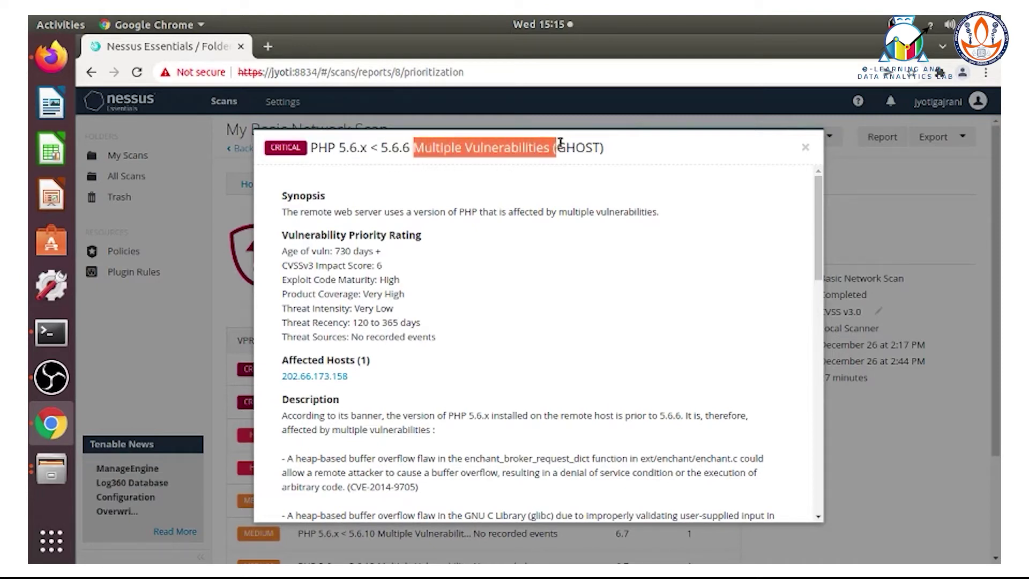
- In the finding's description, highlight the two heap-based buffer overflow flaws, the denial of service and code execution impact, and CVE-2014-9705
{"action": "scroll", "coordinate": [346, 453], "scroll_direction": "down", "scroll_amount": 3}
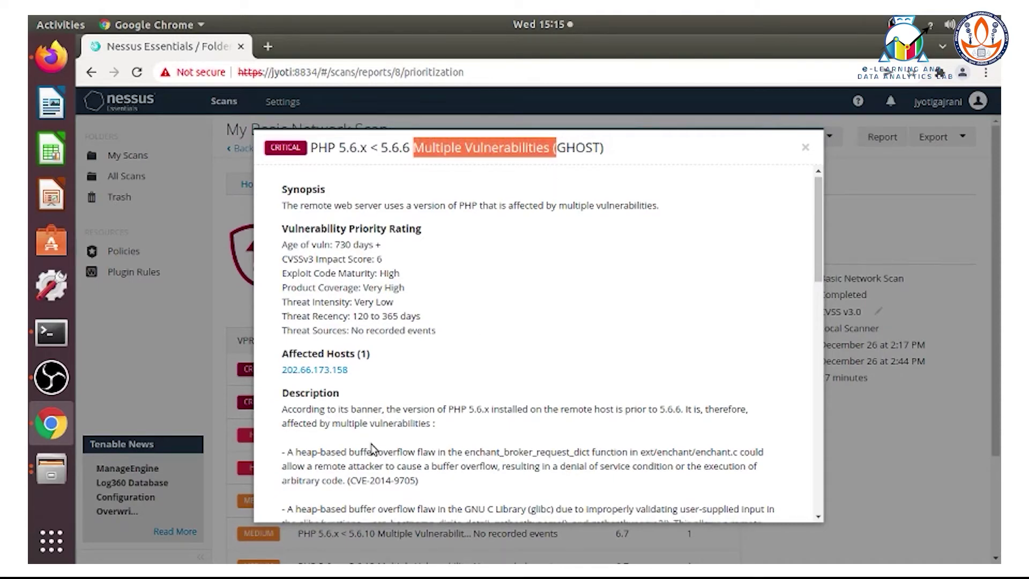
{"action": "left_click_drag", "start_coordinate": [288, 306], "coordinate": [438, 307]}
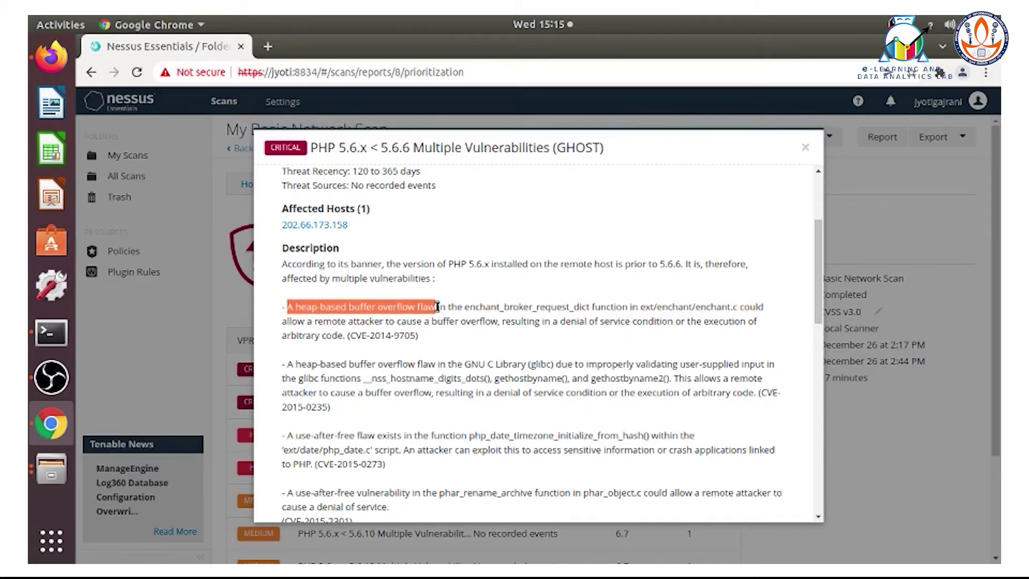
{"action": "left_click", "coordinate": [570, 317]}
{"action": "left_click_drag", "start_coordinate": [569, 316], "coordinate": [345, 335]}
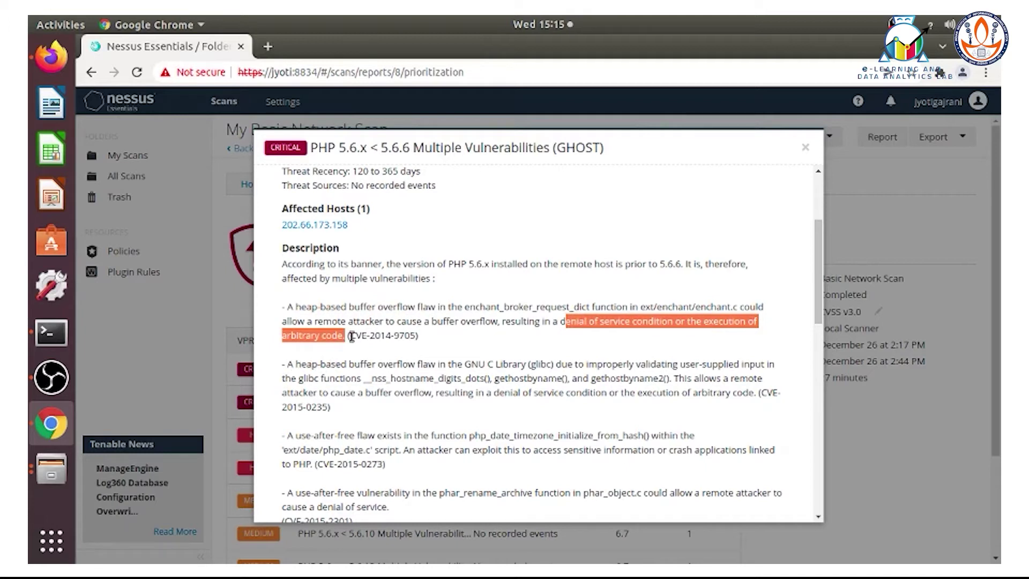
{"action": "left_click_drag", "start_coordinate": [351, 336], "coordinate": [416, 336]}
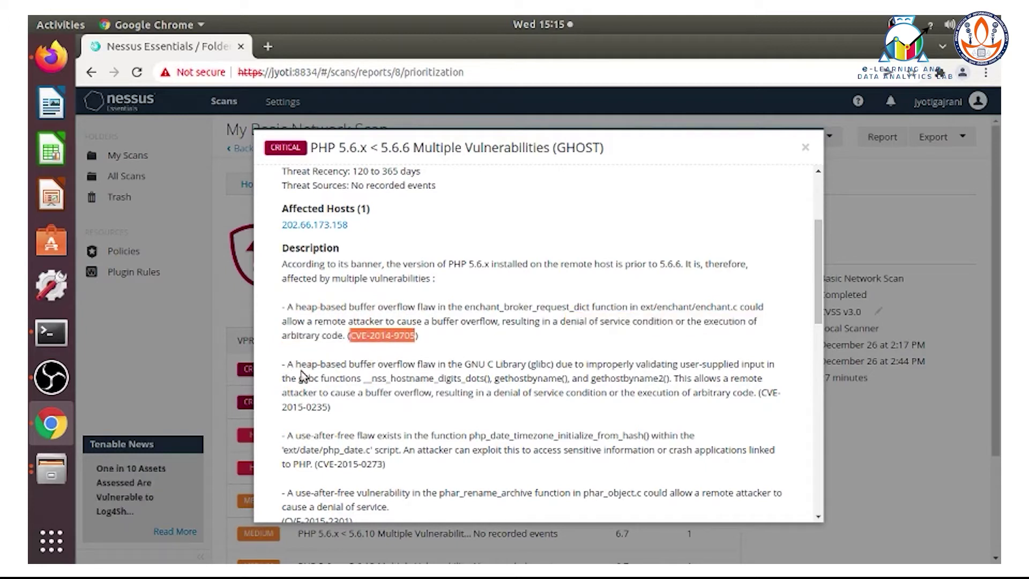
{"action": "left_click_drag", "start_coordinate": [287, 364], "coordinate": [443, 370]}
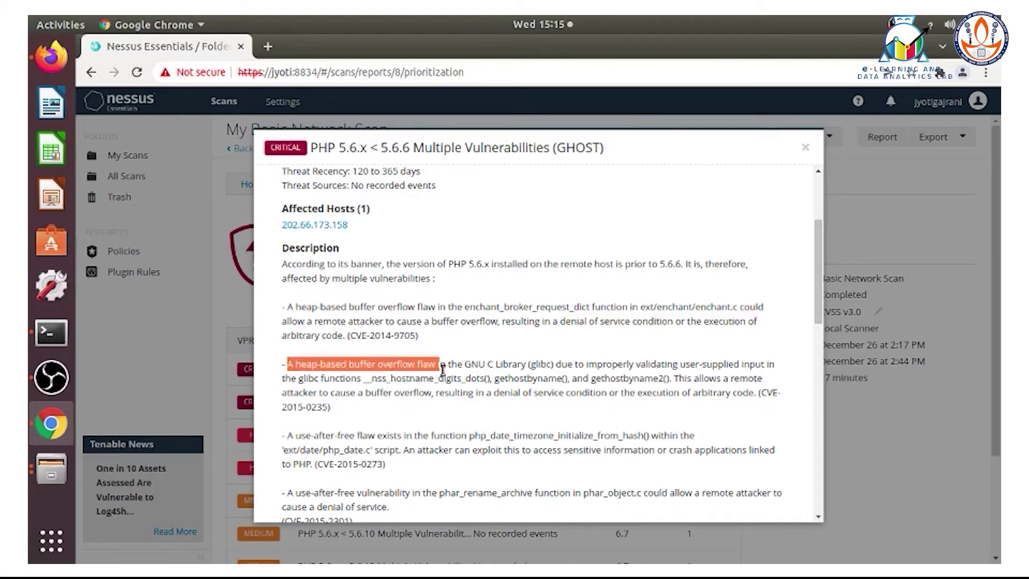
- Highlight the XML External Entity (XXE) flaw and the solution to upgrade to PHP version 5.6.6 or later
{"action": "scroll", "coordinate": [423, 412], "scroll_direction": "down", "scroll_amount": 4}
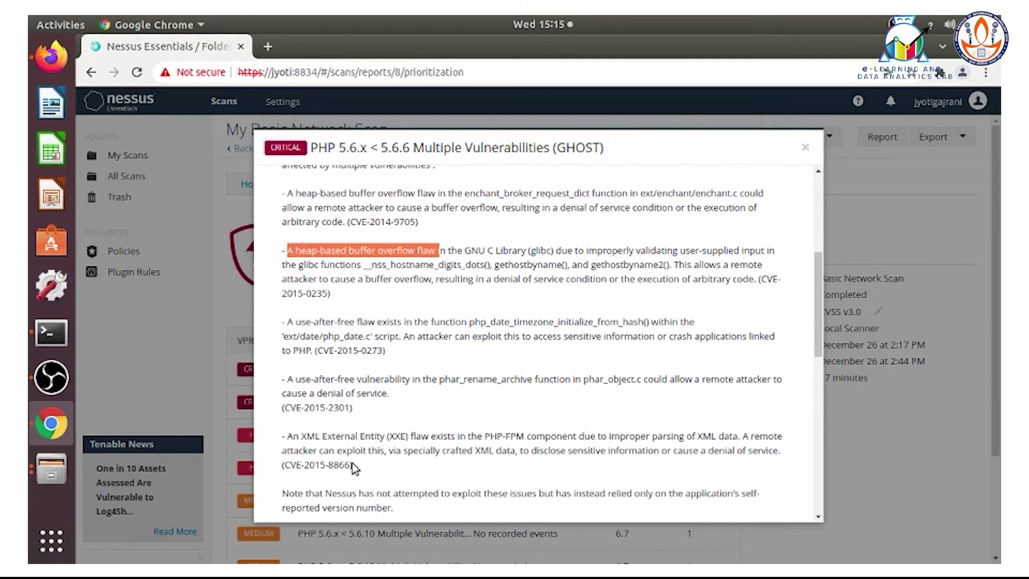
{"action": "scroll", "coordinate": [352, 462], "scroll_direction": "down", "scroll_amount": 3}
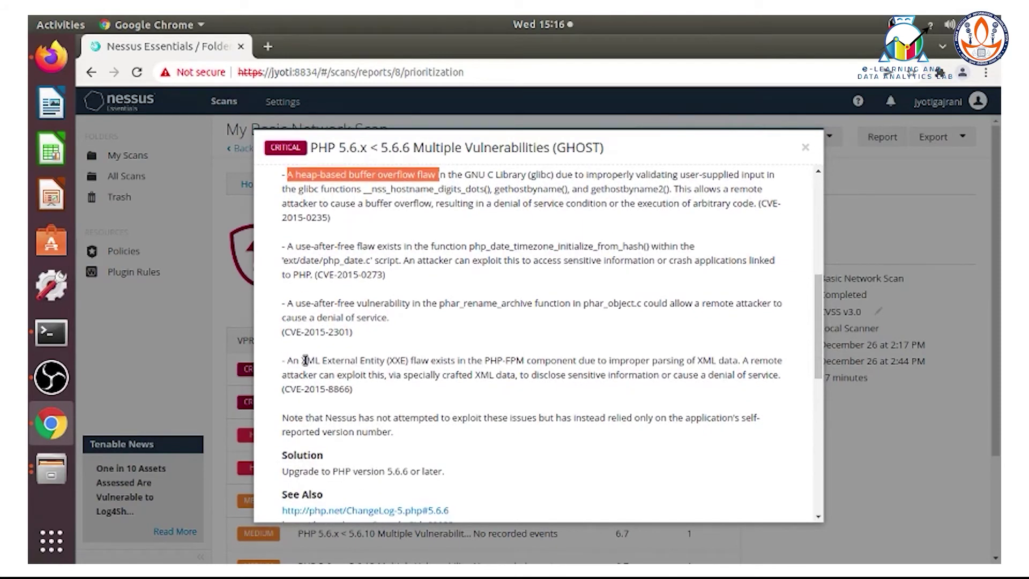
{"action": "left_click_drag", "start_coordinate": [305, 360], "coordinate": [428, 360]}
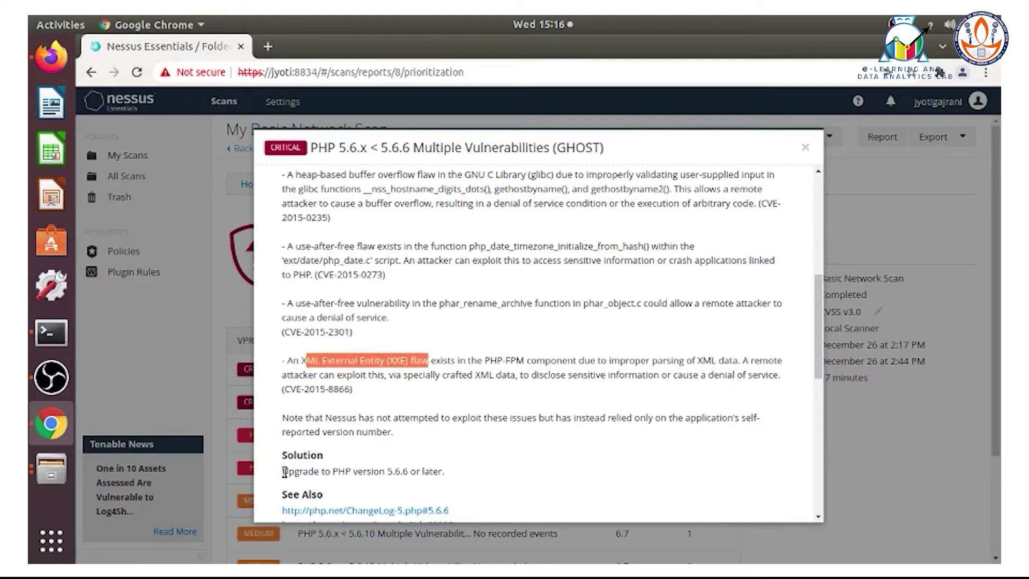
{"action": "left_click_drag", "start_coordinate": [284, 472], "coordinate": [436, 473]}
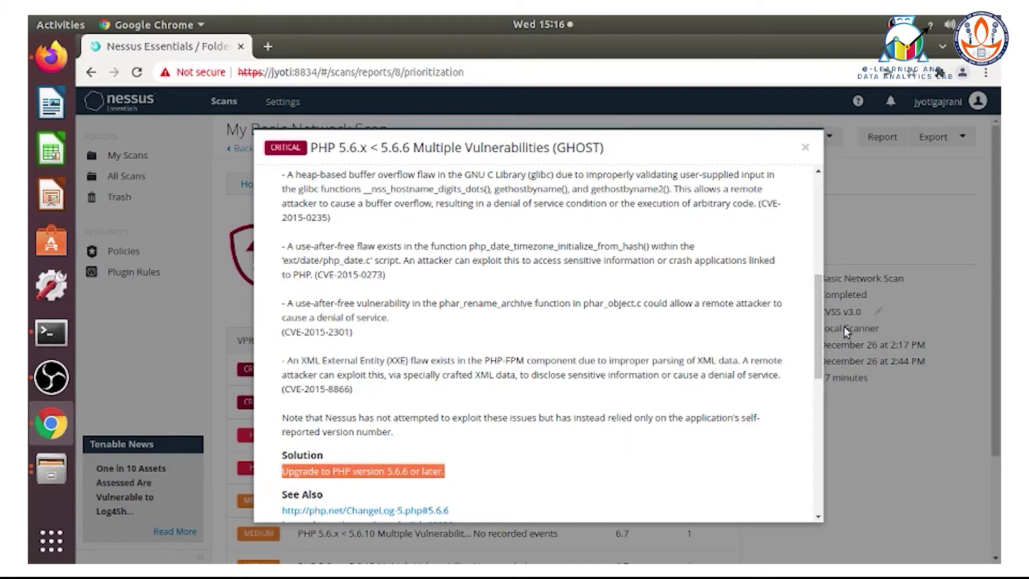
- Close the current finding, open the critical PHP < 7.1.33 finding, and highlight the version in its title and the remote code execution synopsis
{"action": "left_click", "coordinate": [805, 147]}
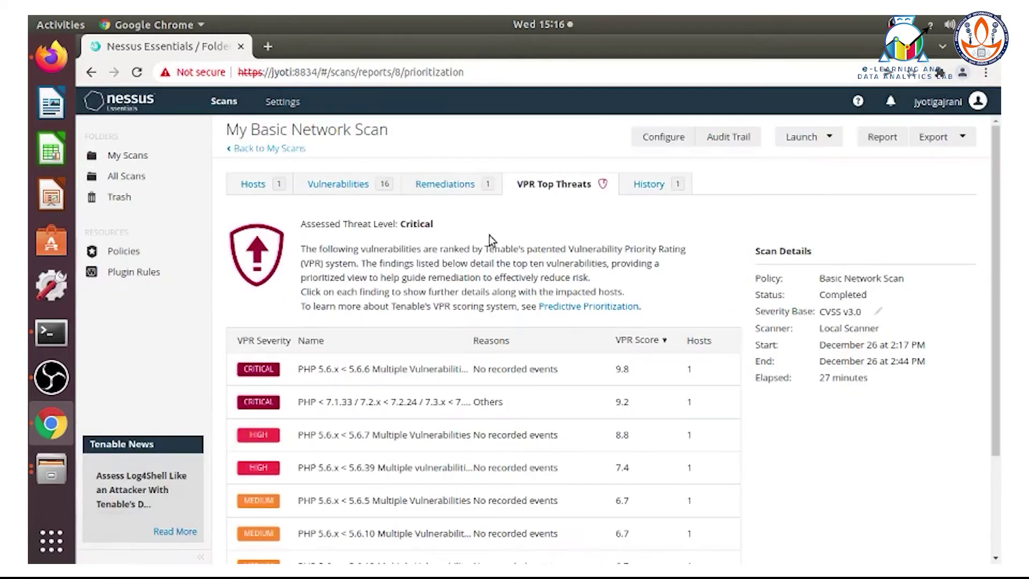
{"action": "left_click", "coordinate": [375, 408]}
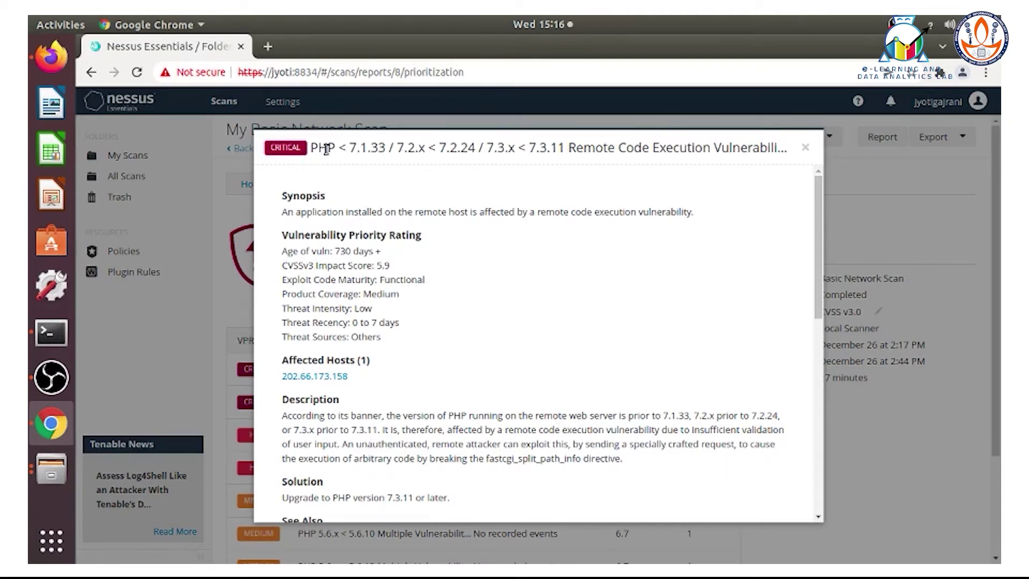
{"action": "left_click_drag", "start_coordinate": [350, 148], "coordinate": [383, 149]}
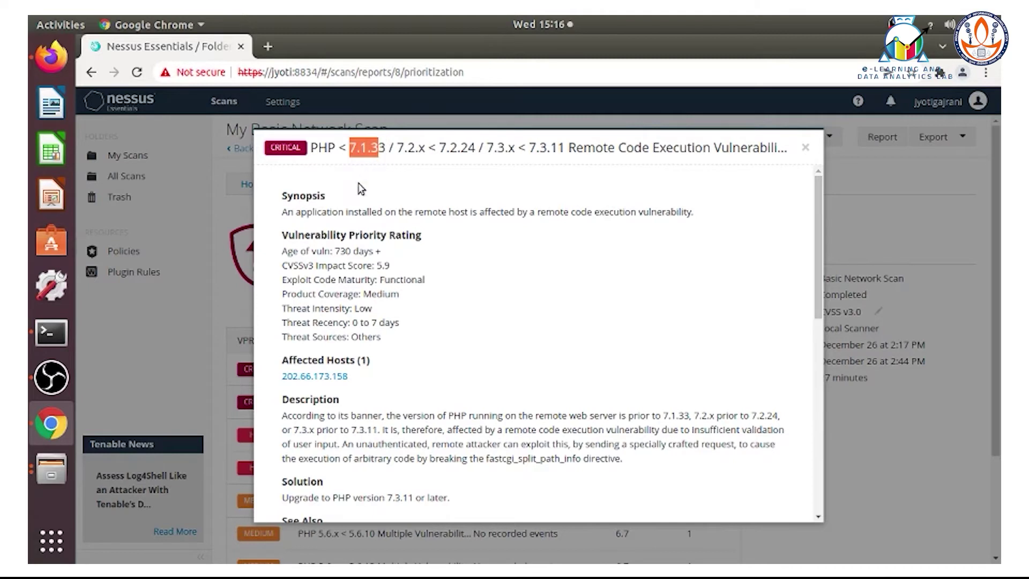
{"action": "left_click_drag", "start_coordinate": [369, 211], "coordinate": [625, 225]}
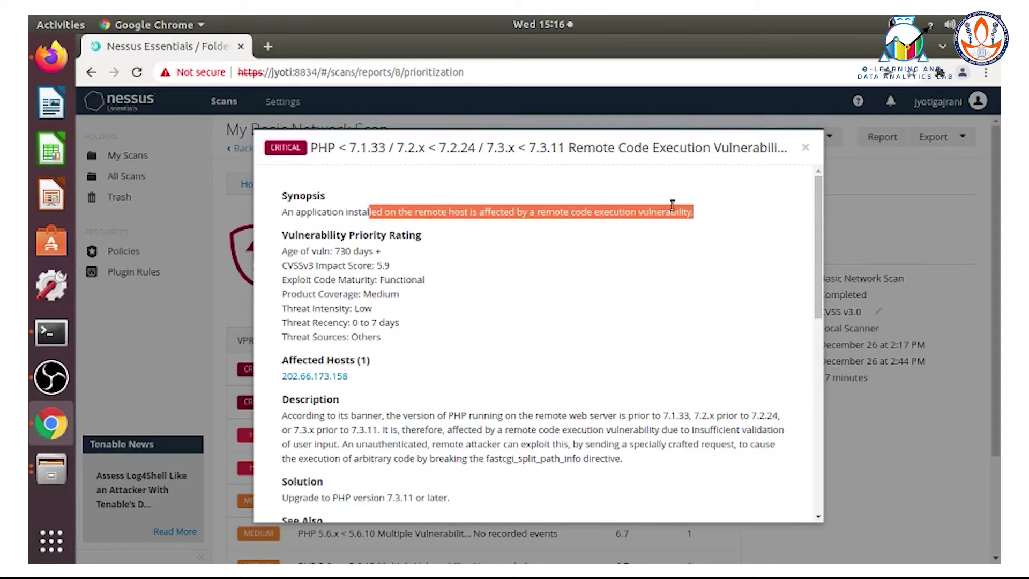
{"action": "left_click", "coordinate": [585, 190]}
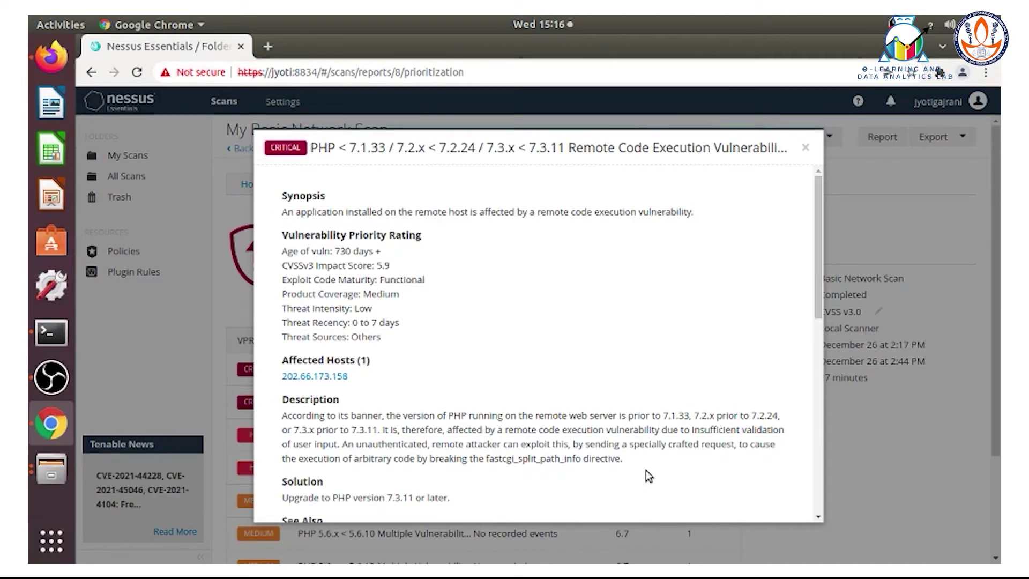
- Highlight the insufficient user input validation flaw and the solution to upgrade to PHP version 7.3.11 or later
{"action": "left_click_drag", "start_coordinate": [669, 430], "coordinate": [569, 317]}
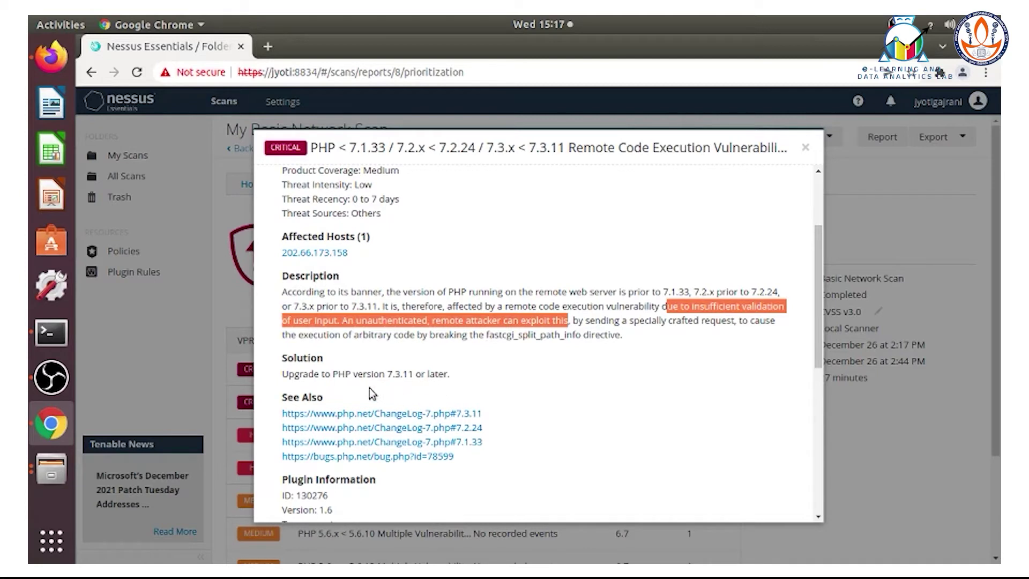
{"action": "left_click_drag", "start_coordinate": [281, 375], "coordinate": [452, 370]}
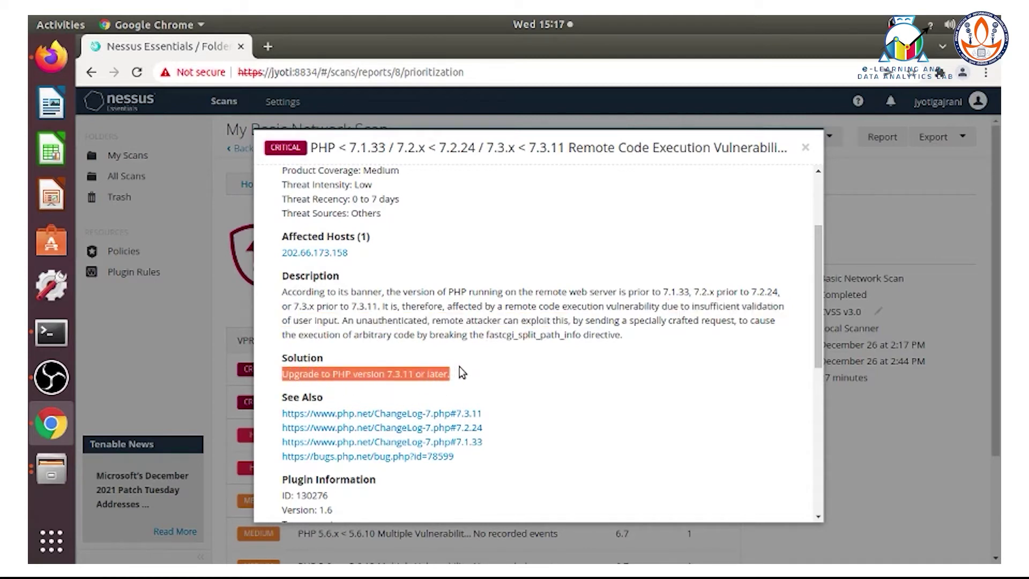
{"action": "left_click", "coordinate": [461, 370]}
{"action": "triple_click", "coordinate": [461, 372]}
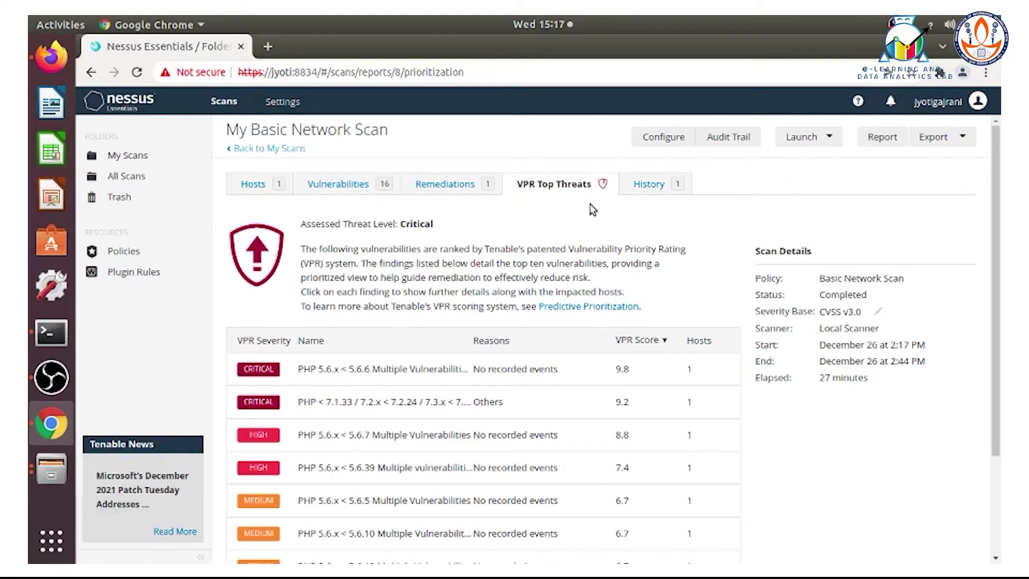
- Return to My Scans and open the high-severity SSL certificate finding for host 192.168.29.1 in the mynet scan
{"action": "left_click", "coordinate": [274, 150]}
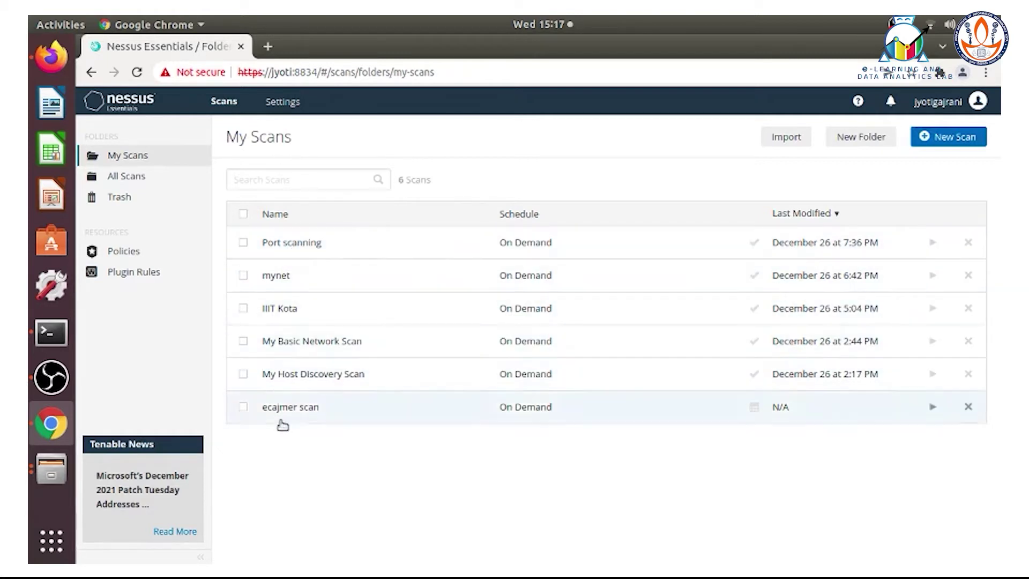
{"action": "left_click", "coordinate": [277, 278]}
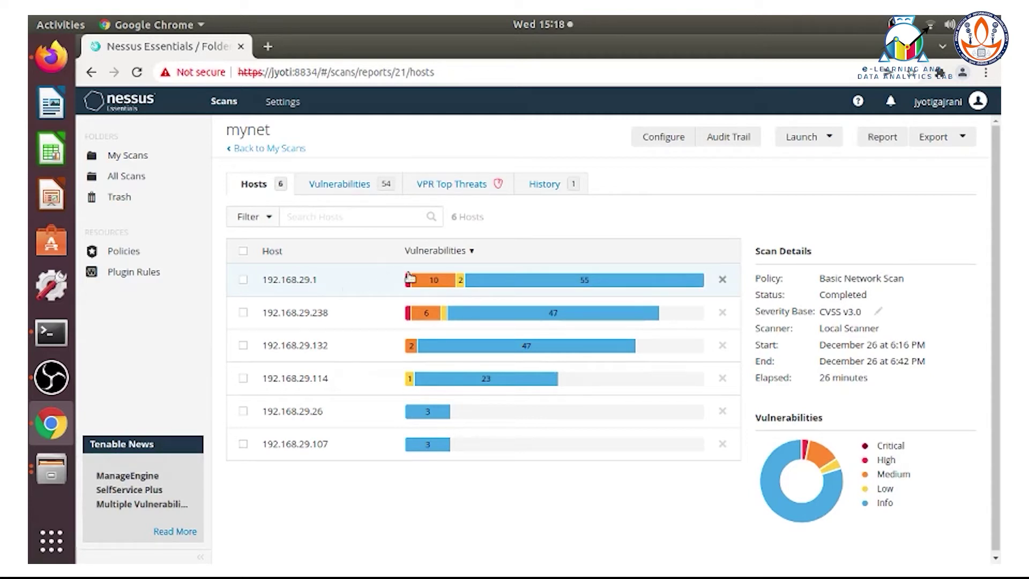
{"action": "mouse_move", "coordinate": [411, 285]}
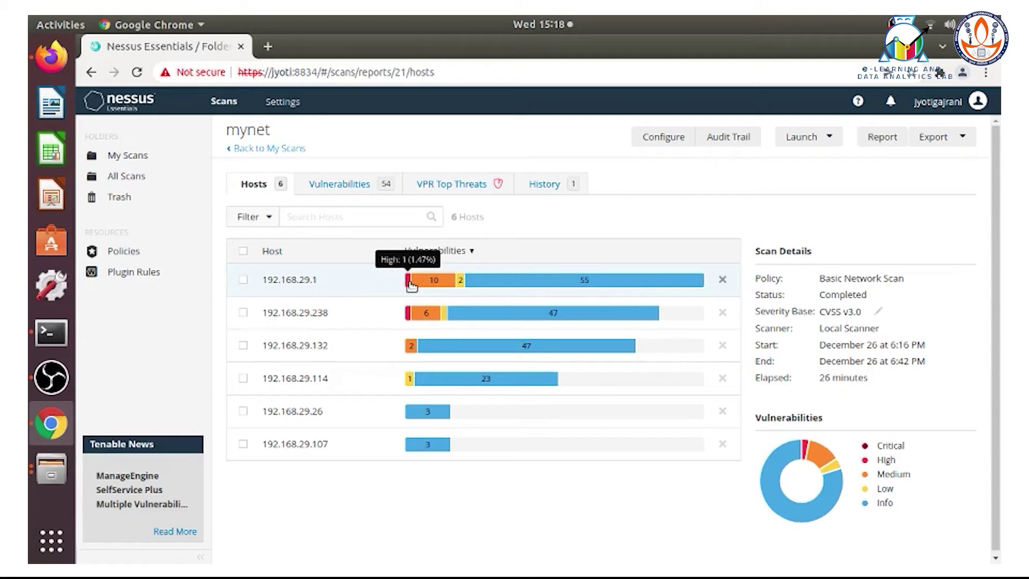
{"action": "left_click", "coordinate": [410, 284]}
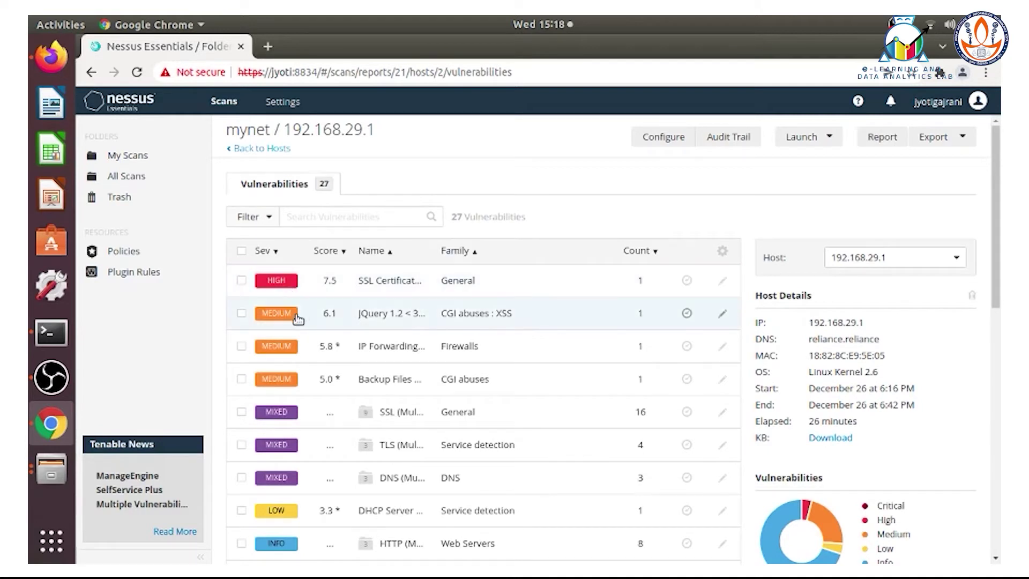
{"action": "left_click", "coordinate": [281, 284]}
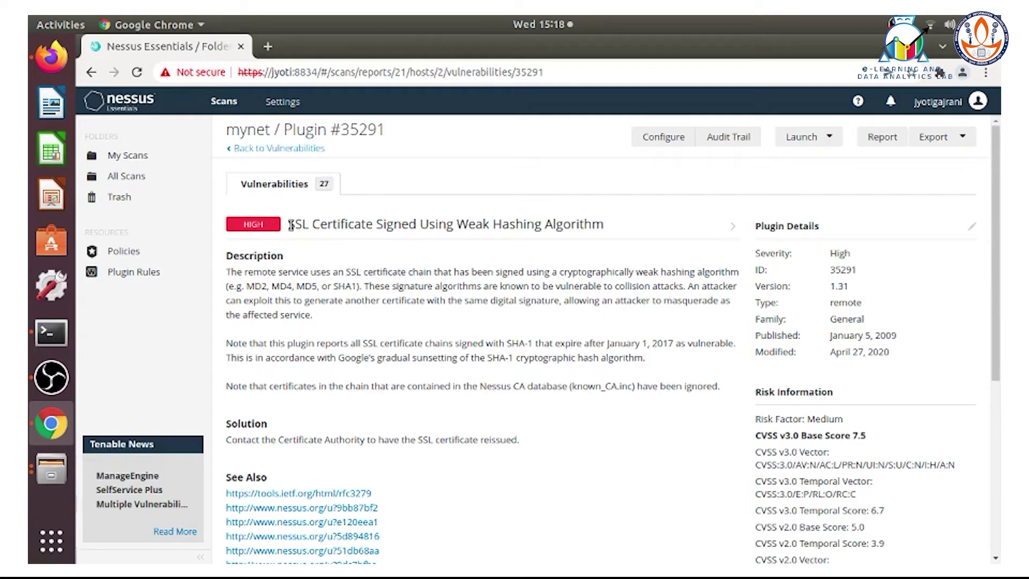
- Highlight the weak hashing title, the reissue solution, collision attacks, and the attacker masquerade impact in the SSL certificate finding
{"action": "left_click_drag", "start_coordinate": [290, 225], "coordinate": [611, 224]}
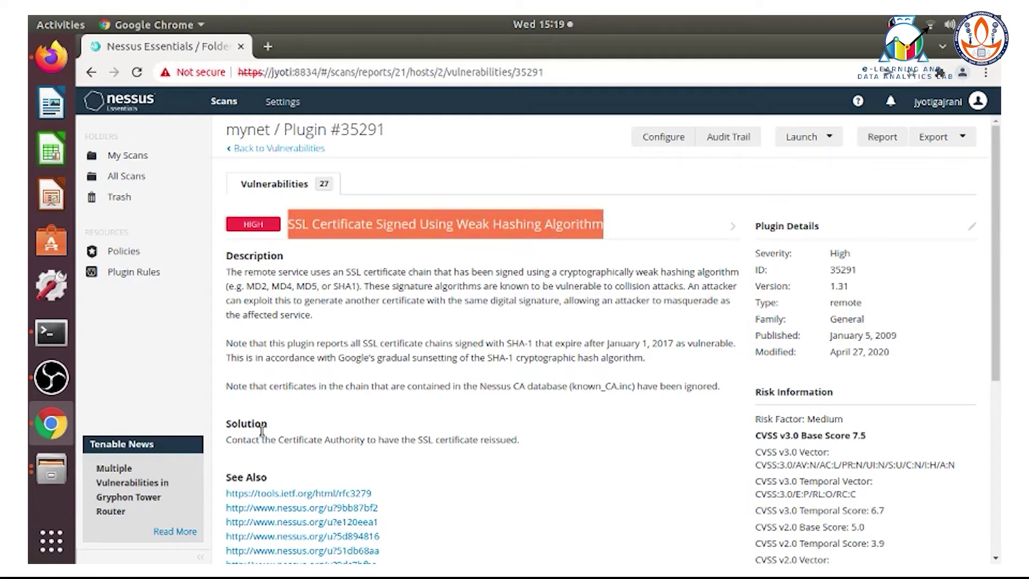
{"action": "left_click_drag", "start_coordinate": [227, 441], "coordinate": [542, 443]}
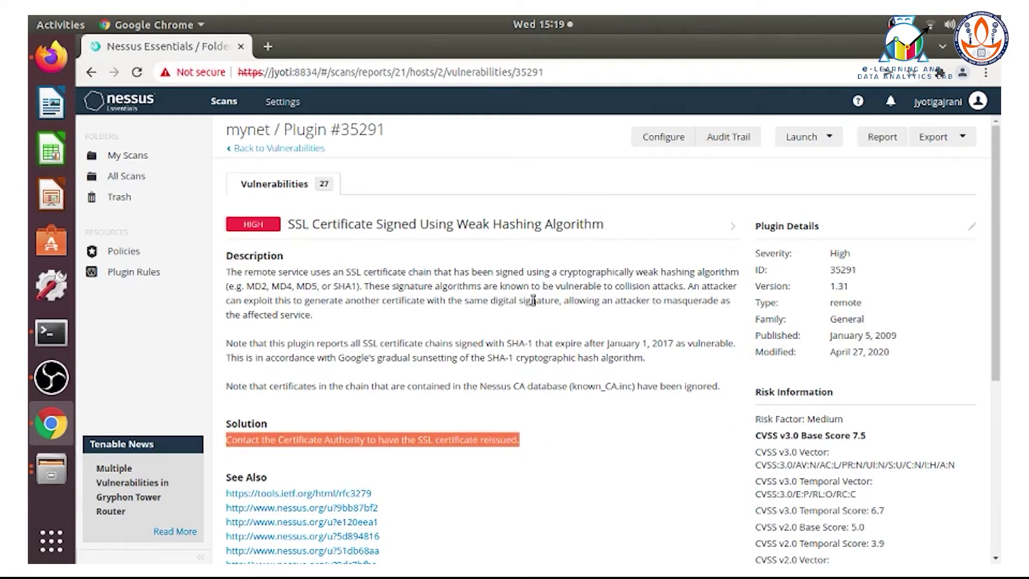
{"action": "left_click_drag", "start_coordinate": [522, 228], "coordinate": [469, 239]}
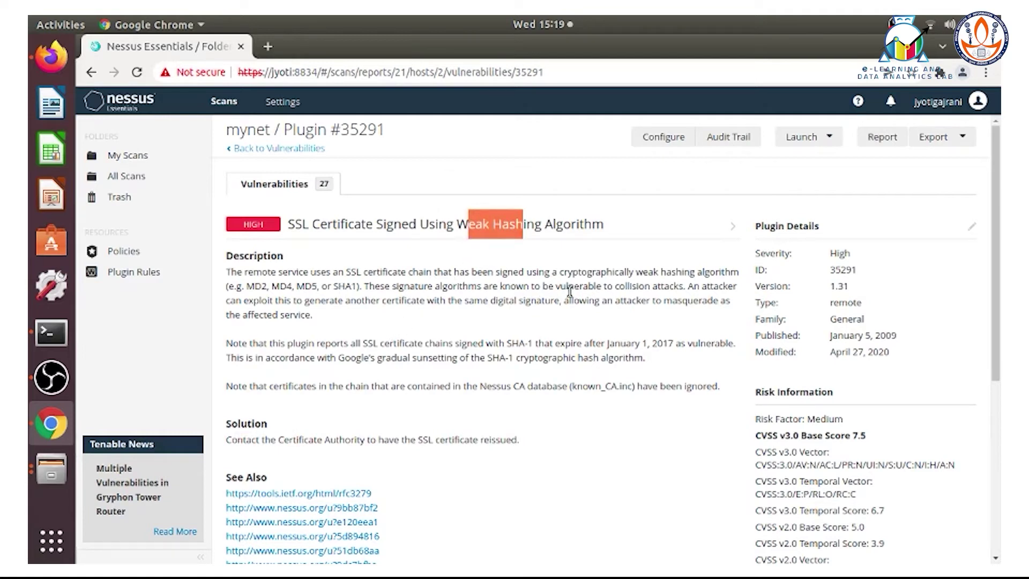
{"action": "left_click_drag", "start_coordinate": [619, 286], "coordinate": [684, 289]}
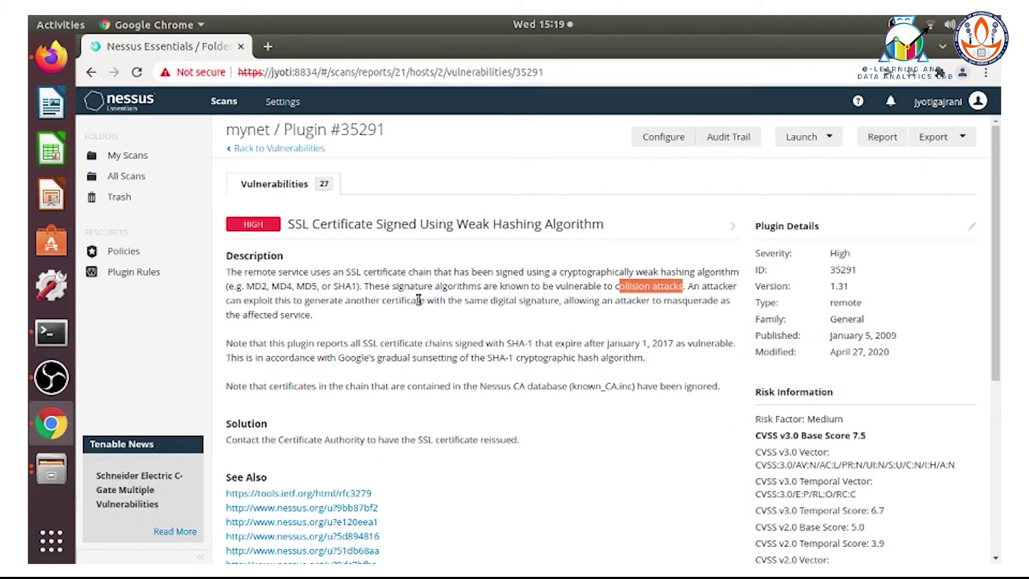
{"action": "mouse_move", "coordinate": [490, 301]}
{"action": "left_mouse_down"}
{"action": "mouse_move", "coordinate": [634, 298]}
{"action": "mouse_move", "coordinate": [343, 358]}
{"action": "mouse_move", "coordinate": [319, 320]}
{"action": "left_mouse_up"}
{"action": "left_click", "coordinate": [564, 302]}
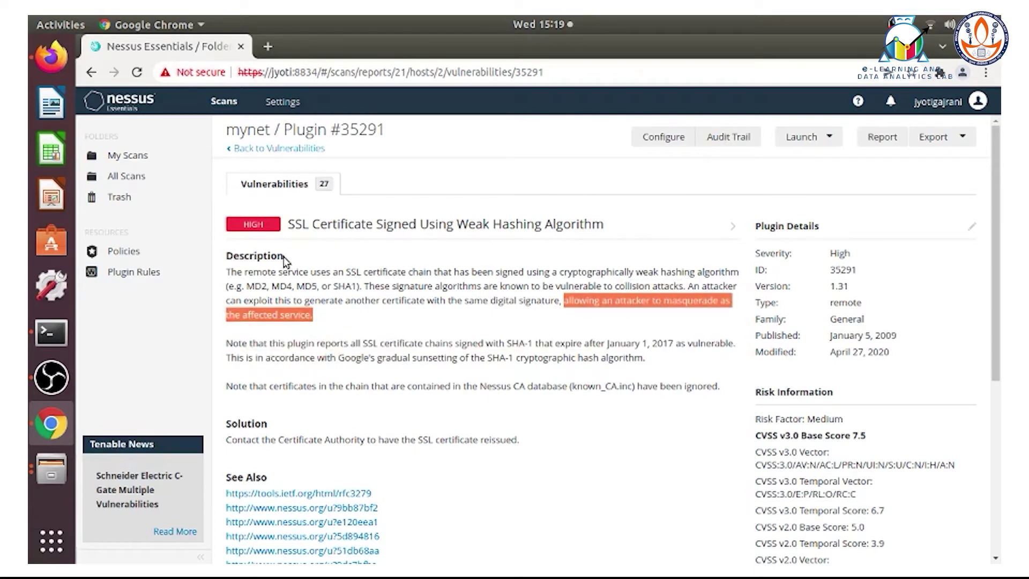
- Go back to the vulnerabilities of host 192.168.29.1 and check the available export formats without exporting
{"action": "left_click", "coordinate": [266, 151]}
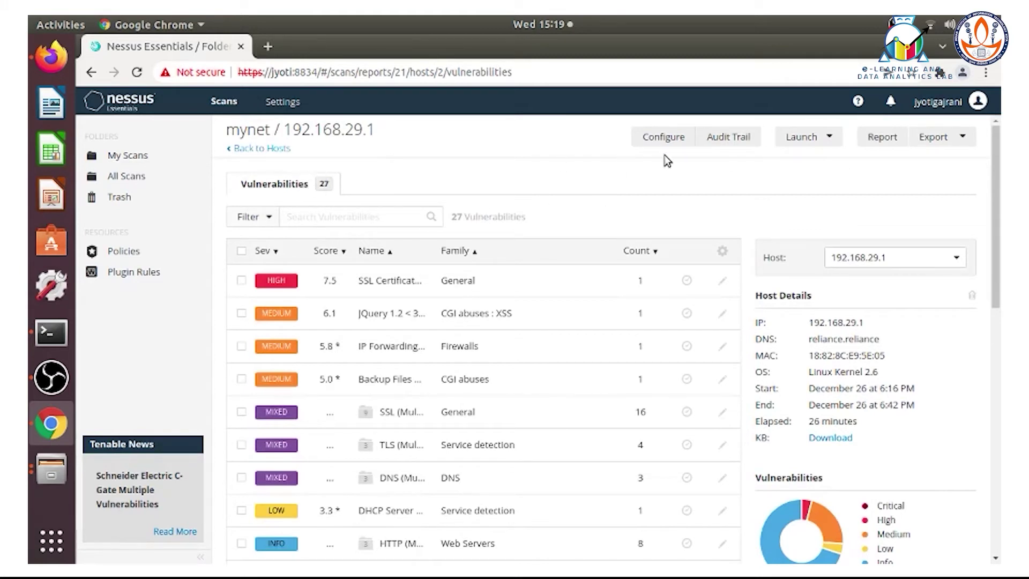
{"action": "left_click", "coordinate": [961, 140]}
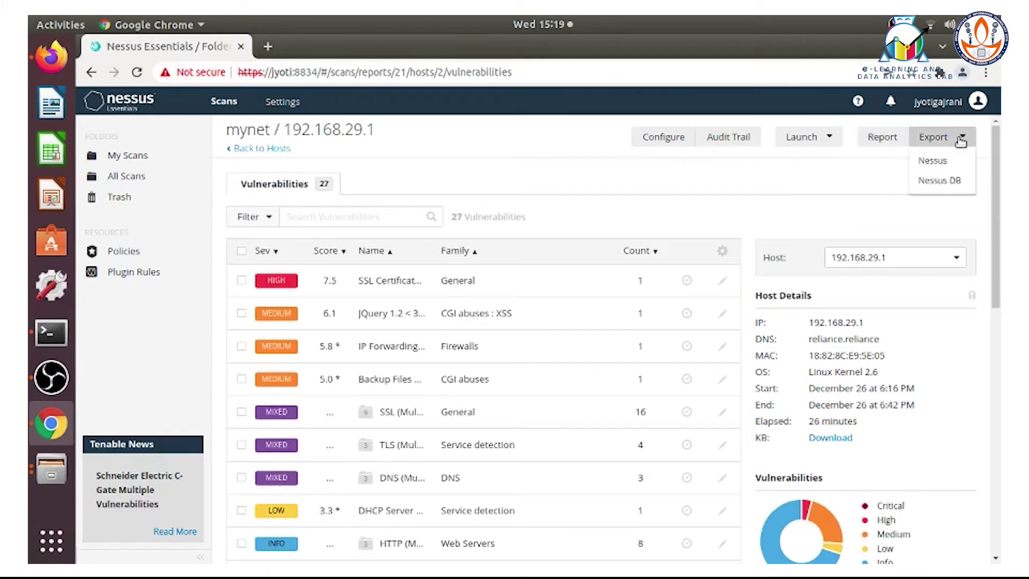
{"action": "left_click", "coordinate": [812, 185]}
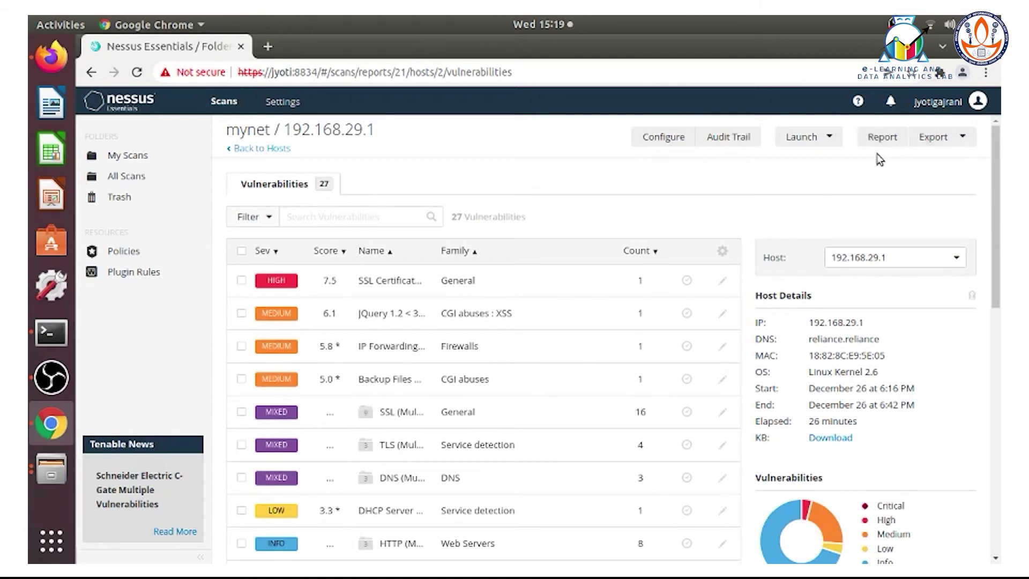
- Start a report for host 192.168.29.1, look at the HTML and CSV formats, and set the format to PDF
{"action": "left_click", "coordinate": [881, 140]}
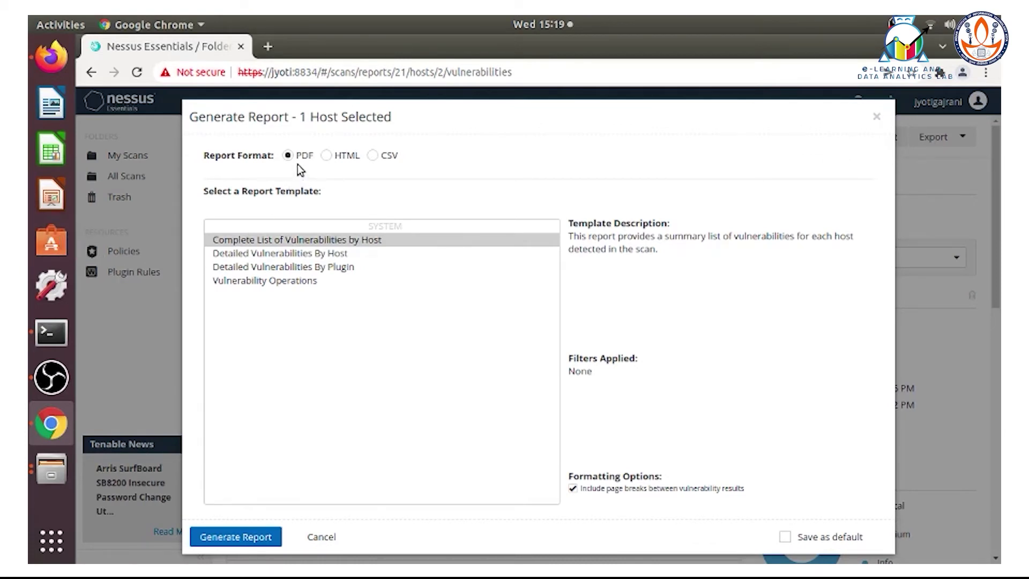
{"action": "left_click", "coordinate": [328, 156]}
{"action": "left_click", "coordinate": [370, 156]}
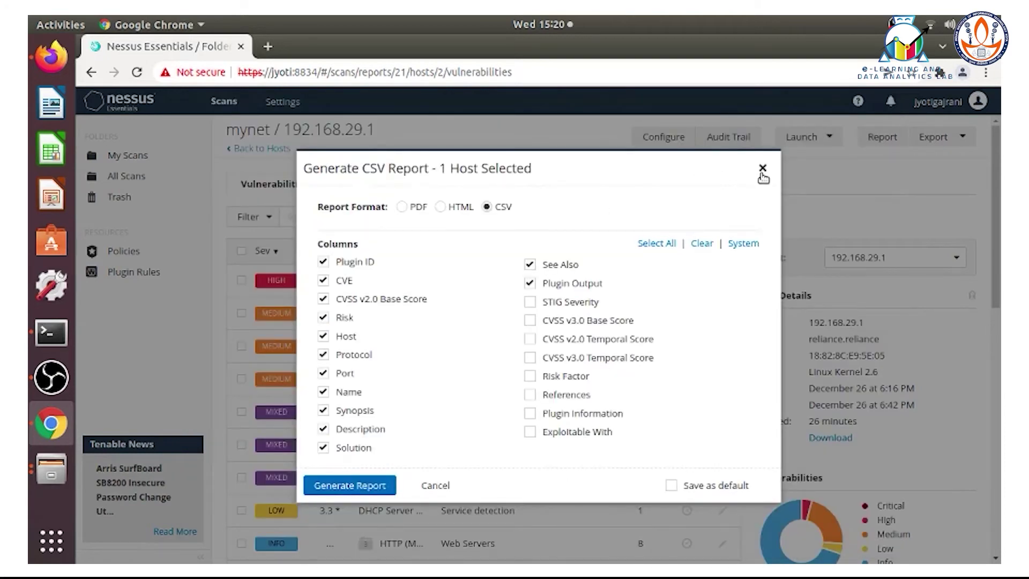
{"action": "left_click", "coordinate": [402, 206]}
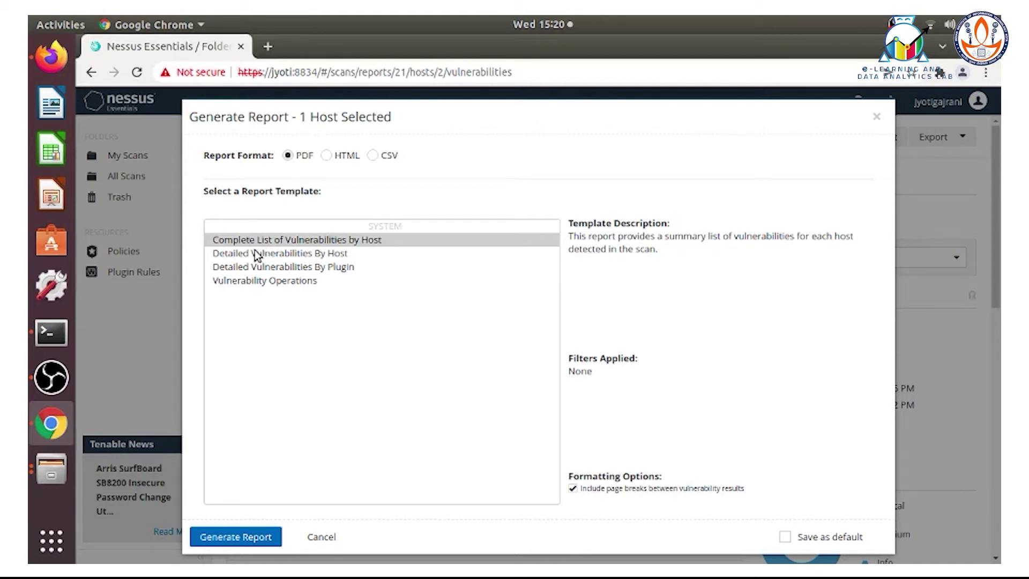
- Generate the report with the Complete List of Vulnerabilities by Host template and save the PDF in Downloads
{"action": "left_click", "coordinate": [233, 268]}
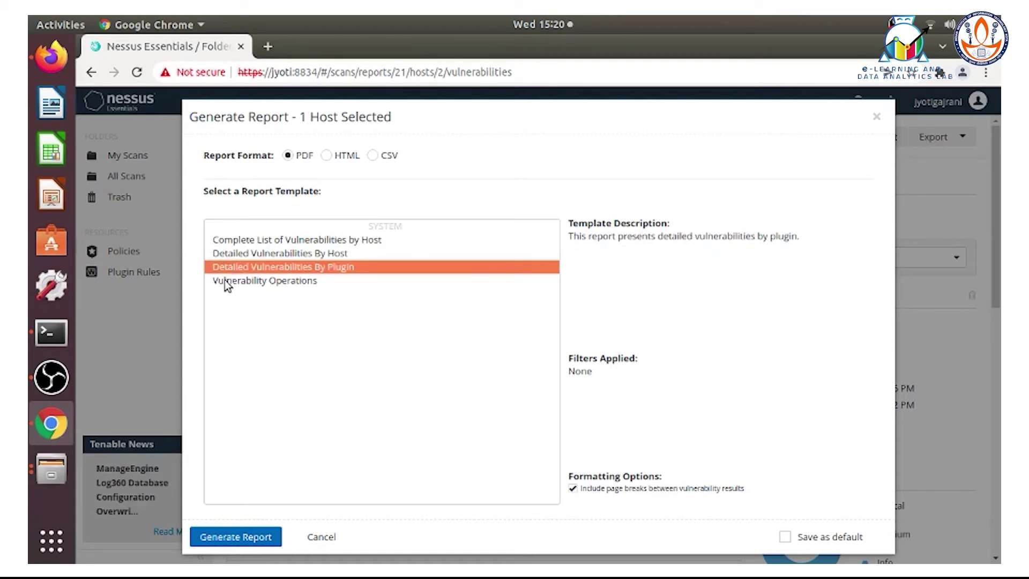
{"action": "left_click", "coordinate": [252, 242]}
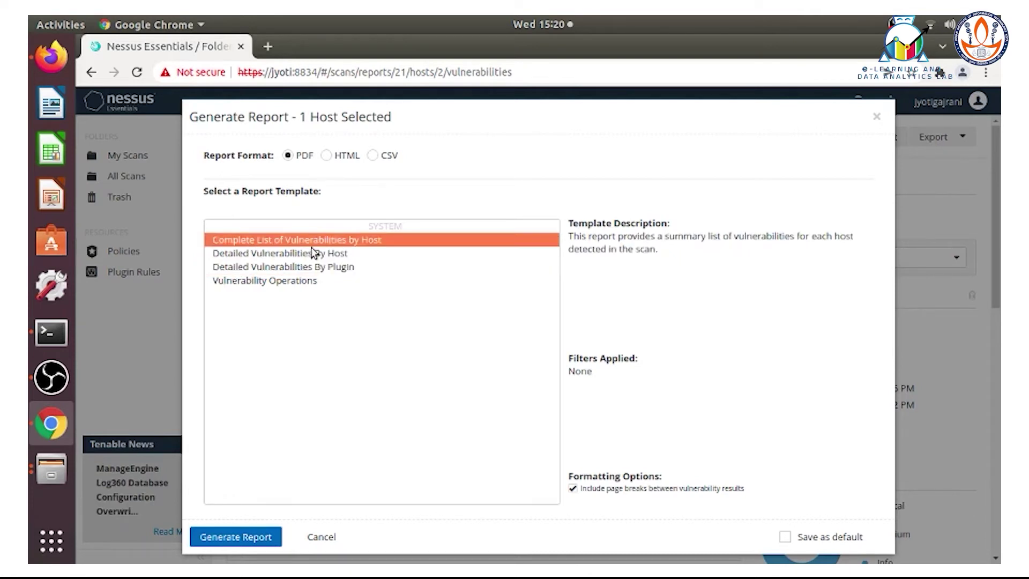
{"action": "left_click", "coordinate": [251, 538]}
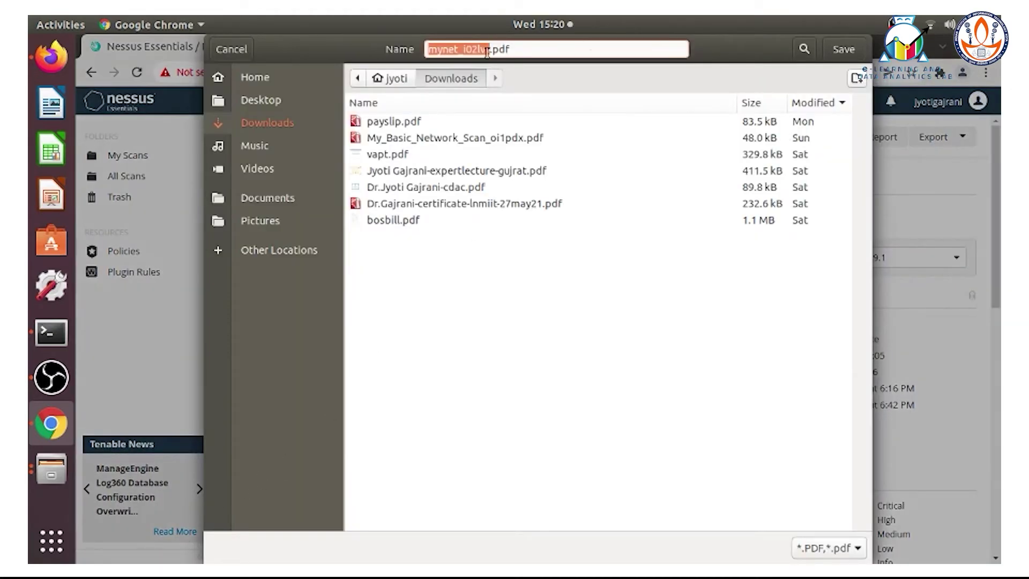
{"action": "left_click", "coordinate": [861, 47]}
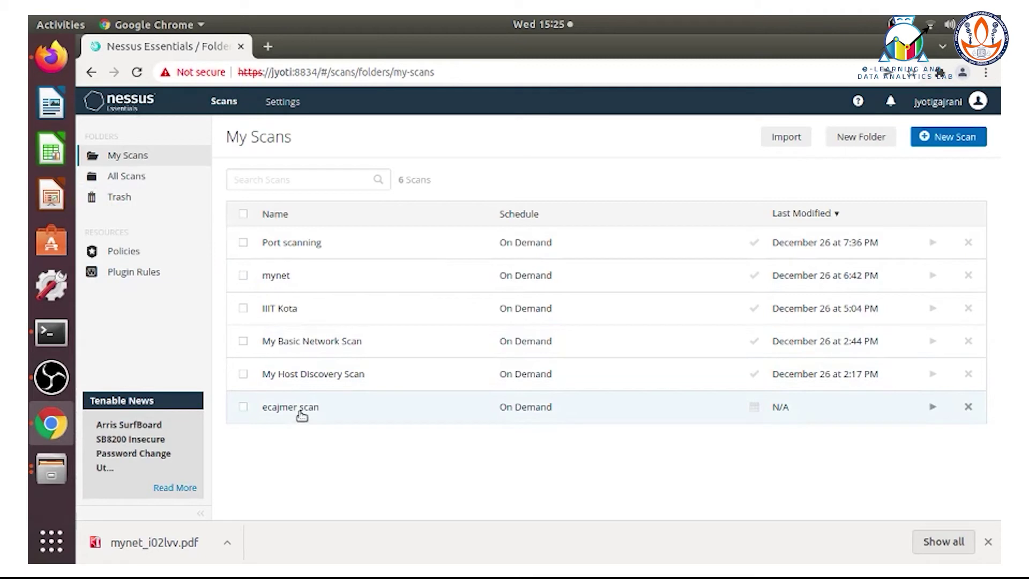
- Open the configuration of the ecajmer scan from My Scans and show its credentials settings
{"action": "left_click", "coordinate": [300, 412]}
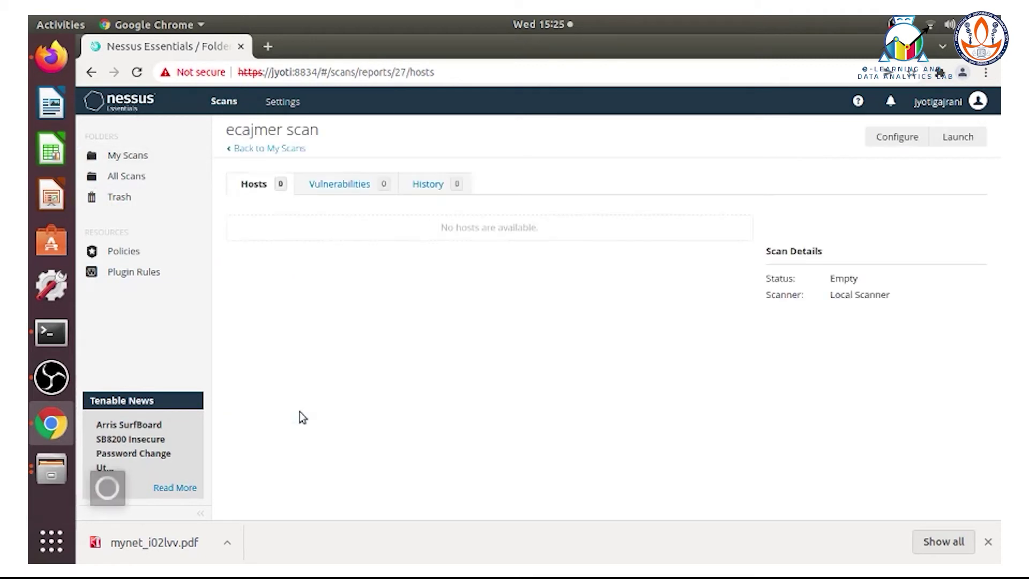
{"action": "left_click", "coordinate": [894, 138]}
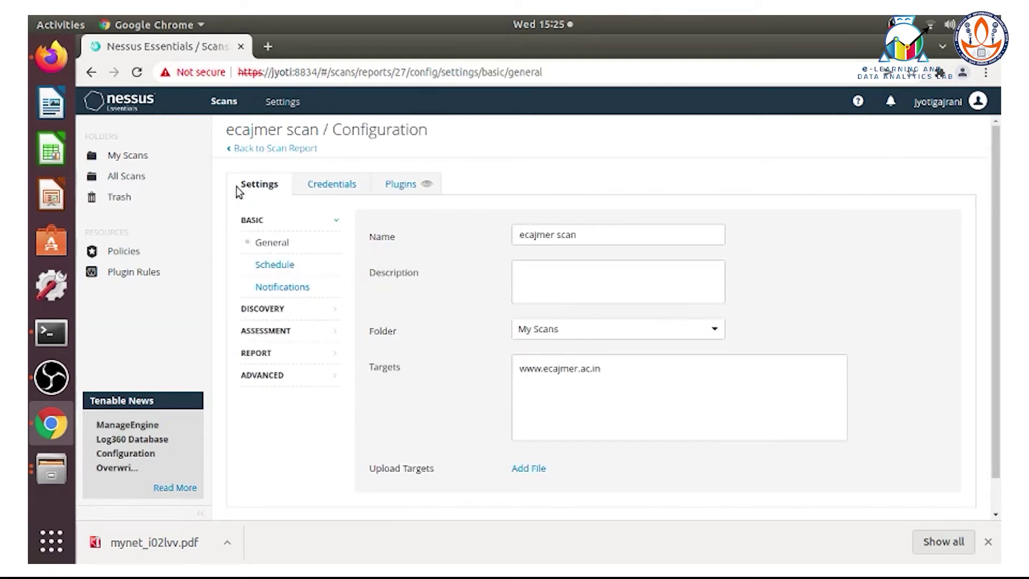
{"action": "left_click", "coordinate": [340, 189]}
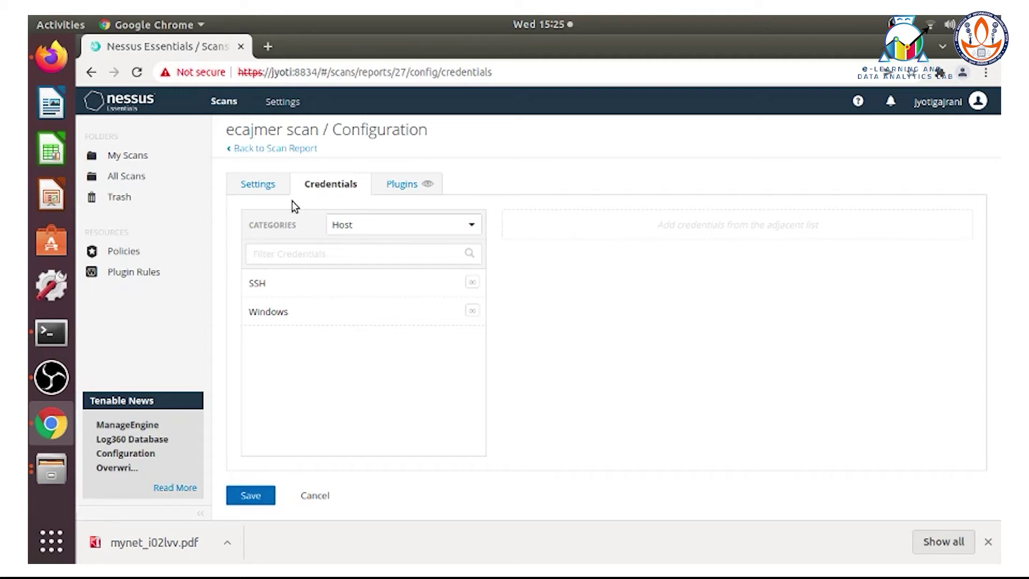
- Add an FTP credential from the Plaintext Authentication category to the ecajmer scan and dismiss the finished download notice
{"action": "left_click", "coordinate": [361, 227]}
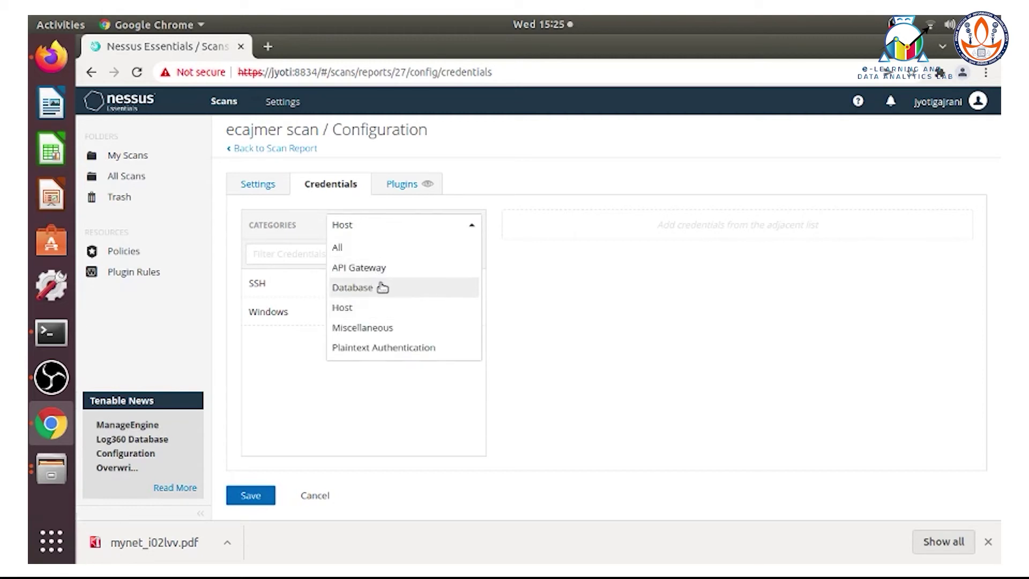
{"action": "left_click", "coordinate": [373, 349]}
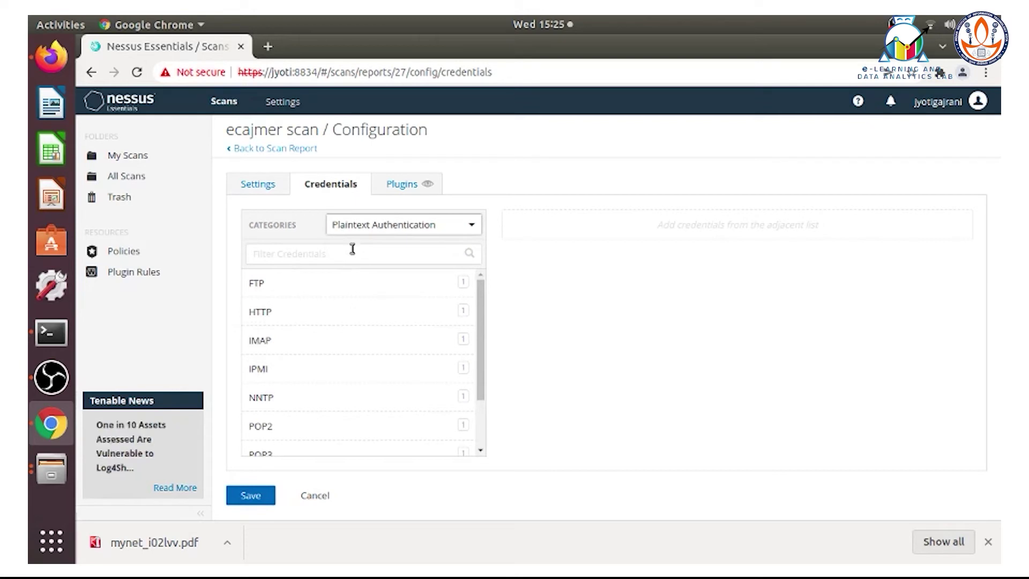
{"action": "left_click", "coordinate": [258, 286]}
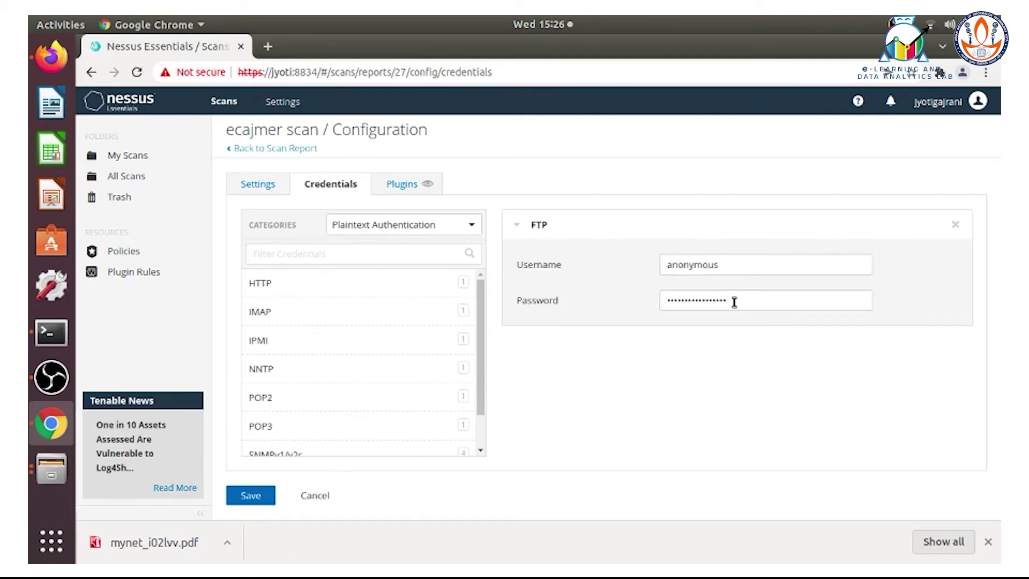
{"action": "left_click", "coordinate": [988, 542]}
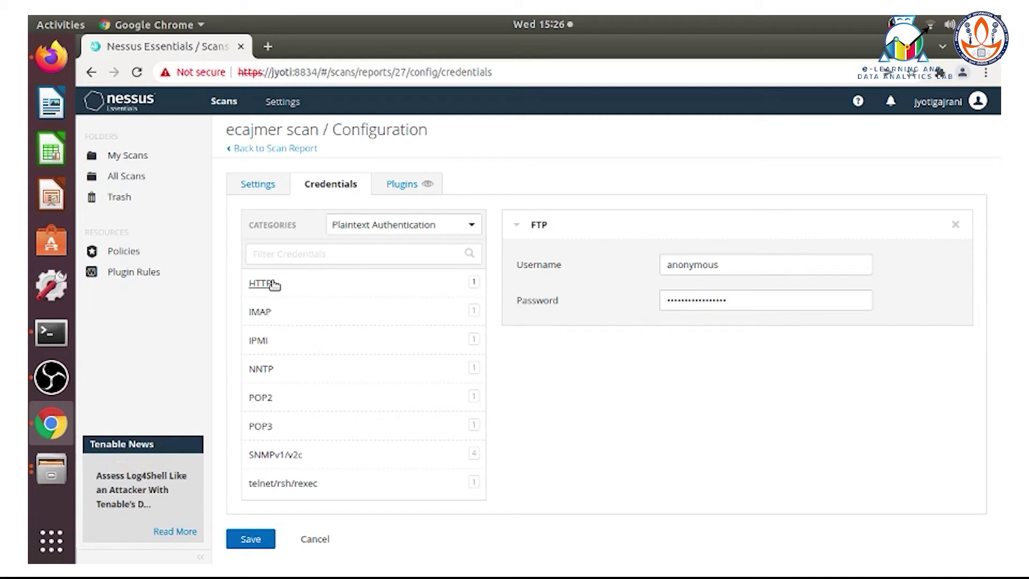
- Add a Database credential from the Database category to the ecajmer scan and set its database type to MySQL
{"action": "left_click", "coordinate": [390, 228]}
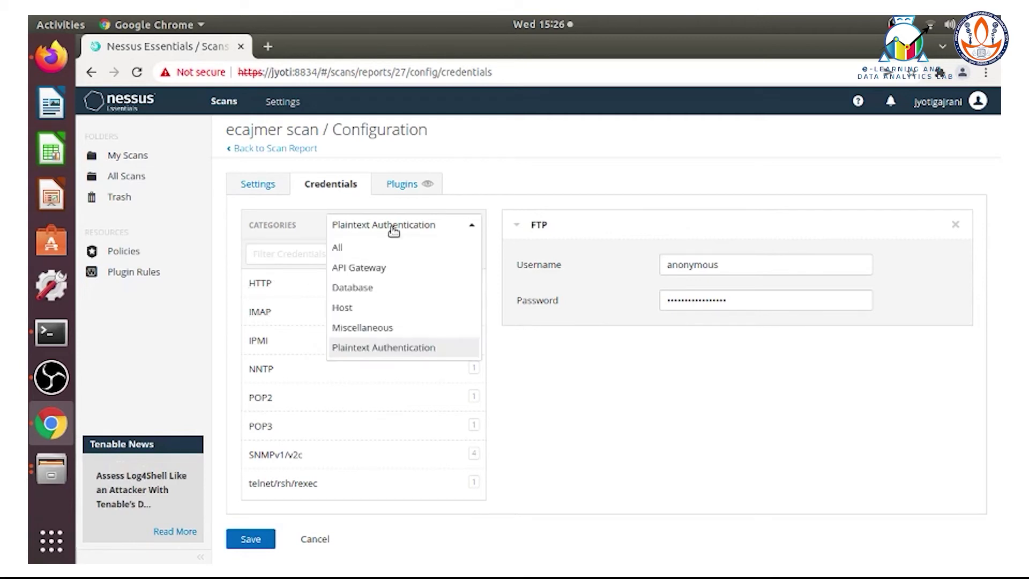
{"action": "left_click", "coordinate": [370, 291]}
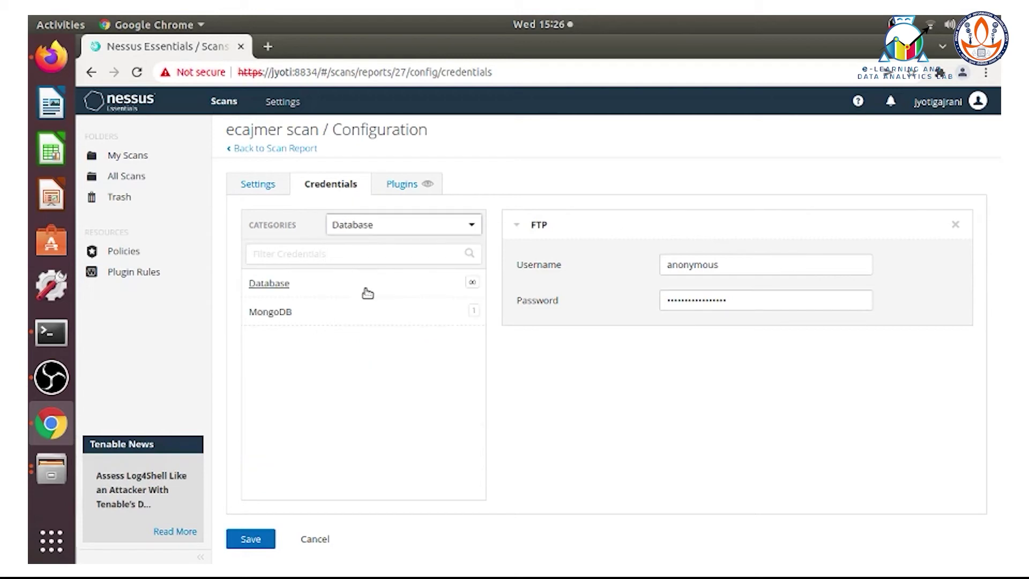
{"action": "left_click", "coordinate": [269, 283]}
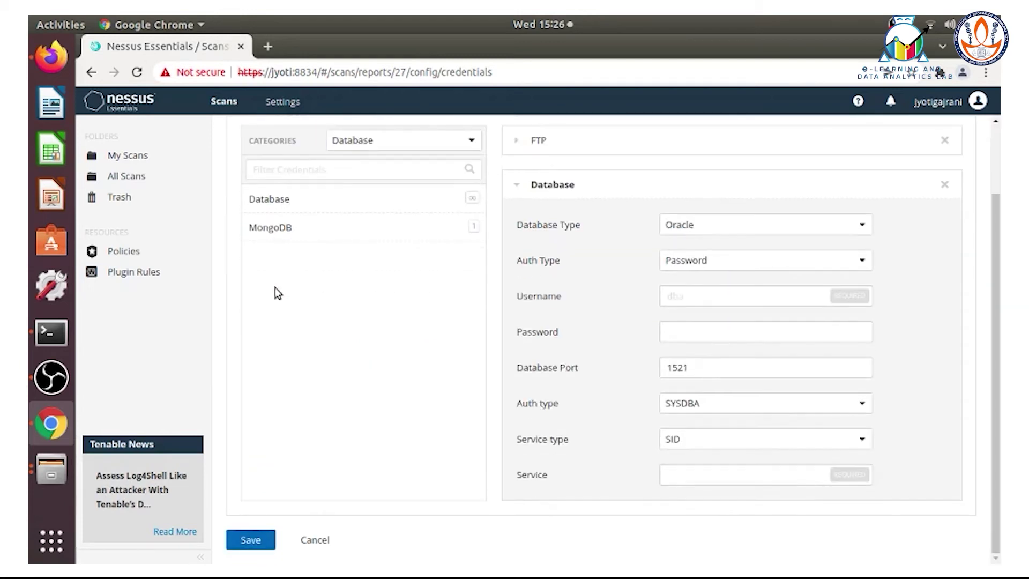
{"action": "left_click", "coordinate": [748, 230]}
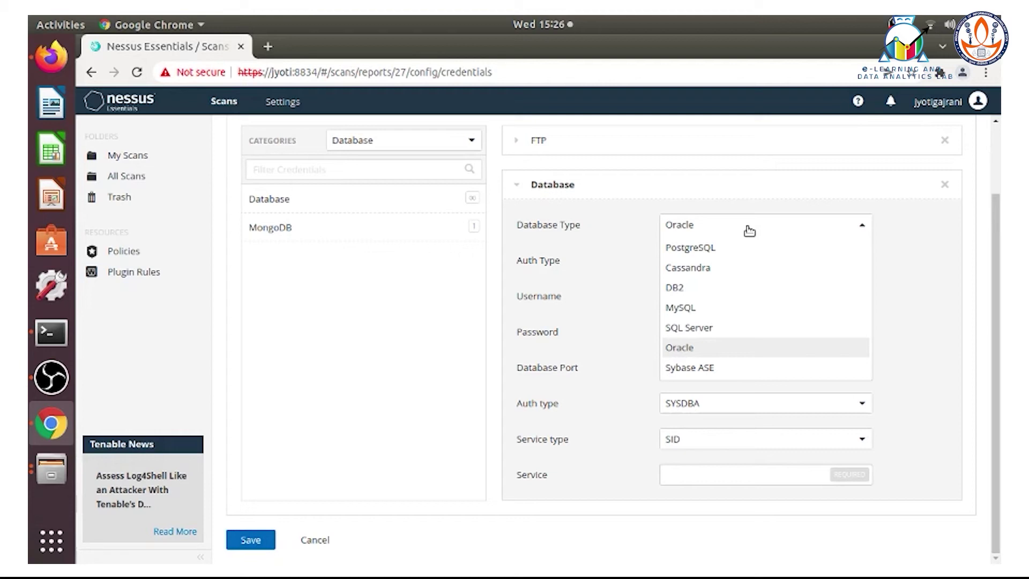
{"action": "left_click", "coordinate": [725, 306]}
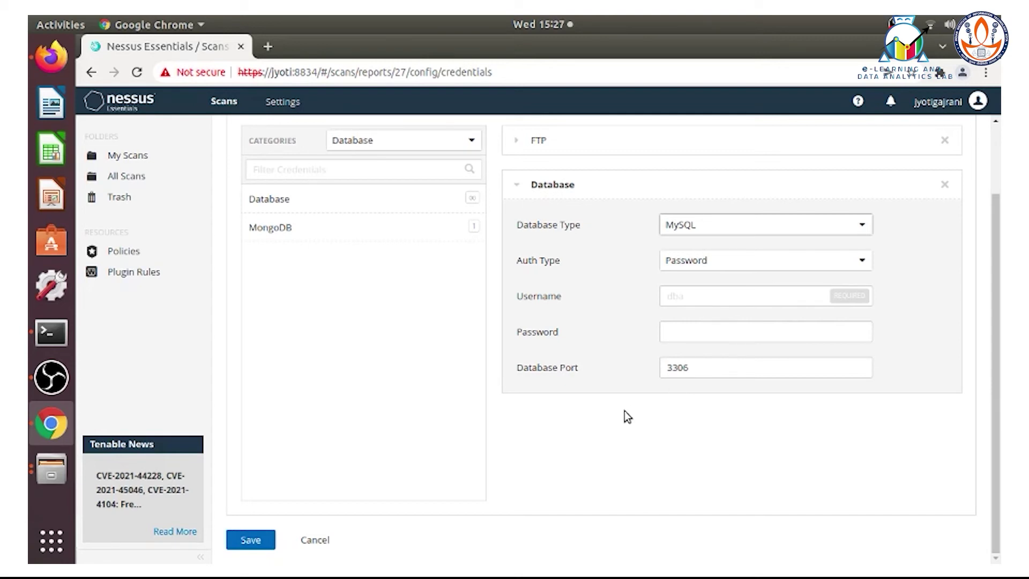
- Look at the username and password fields of the MySQL database credential
{"action": "scroll", "coordinate": [625, 410], "scroll_direction": "up", "scroll_amount": 2}
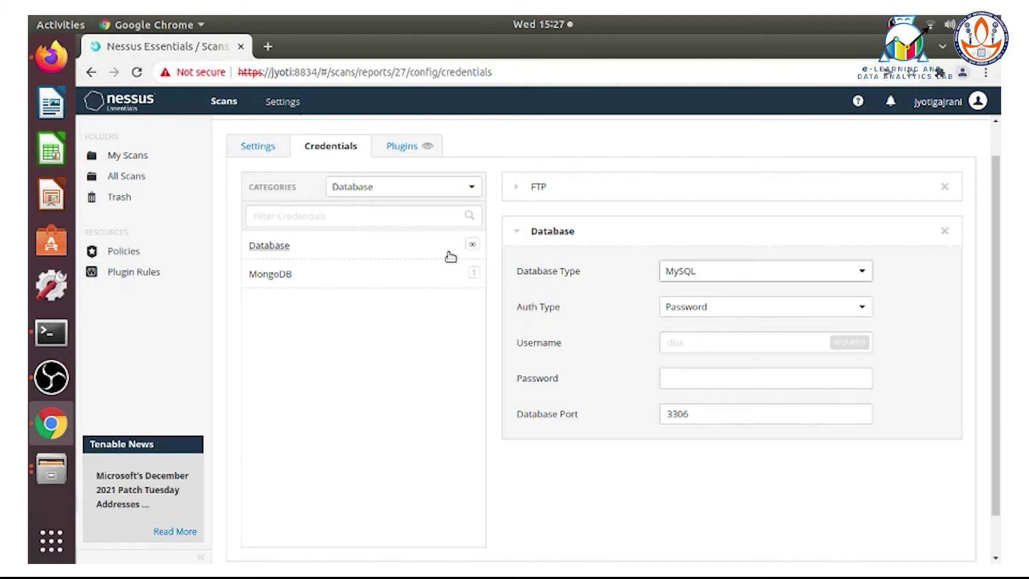
{"action": "left_click", "coordinate": [696, 341]}
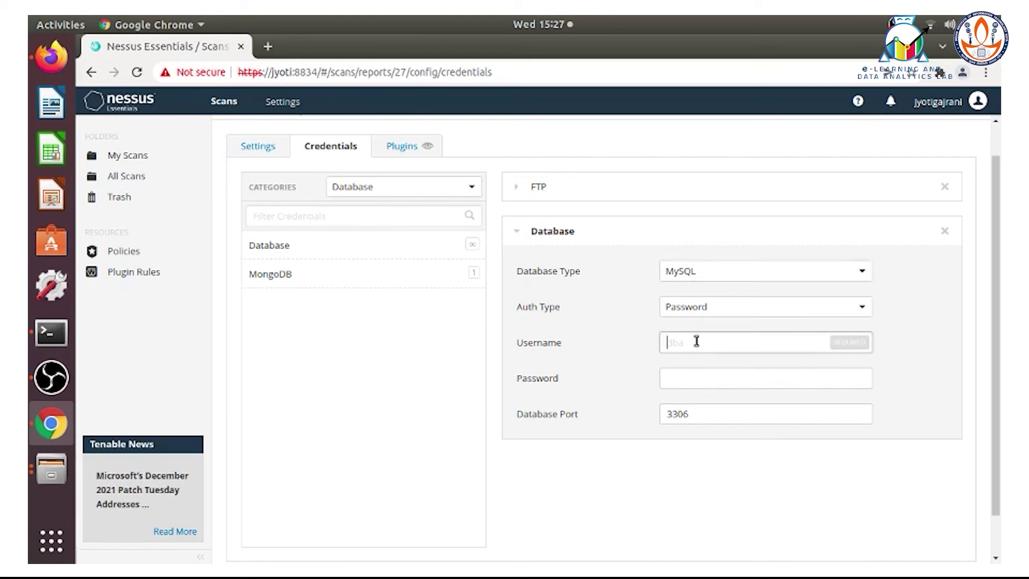
{"action": "left_click", "coordinate": [690, 383]}
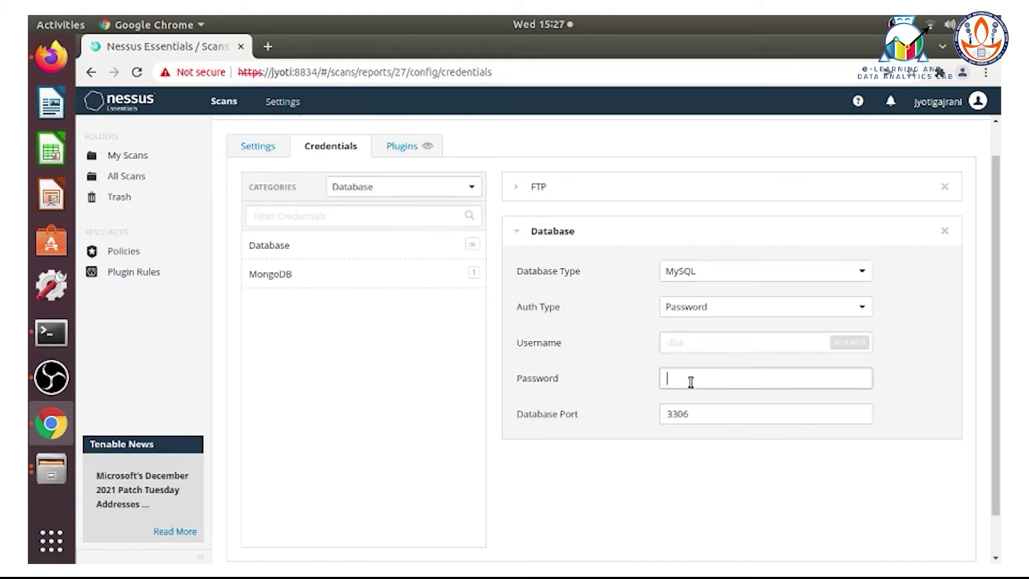
{"action": "left_click", "coordinate": [682, 344]}
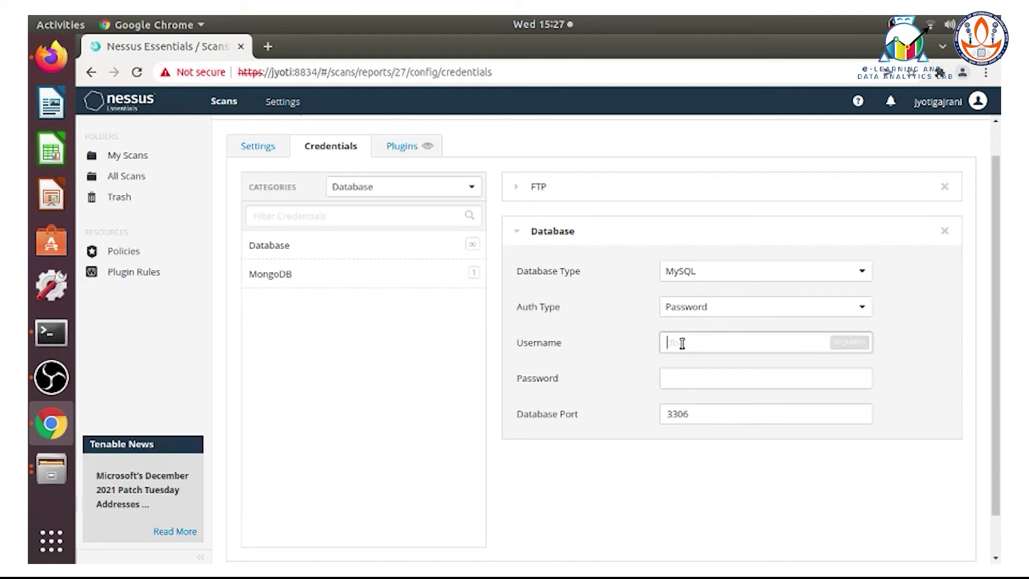